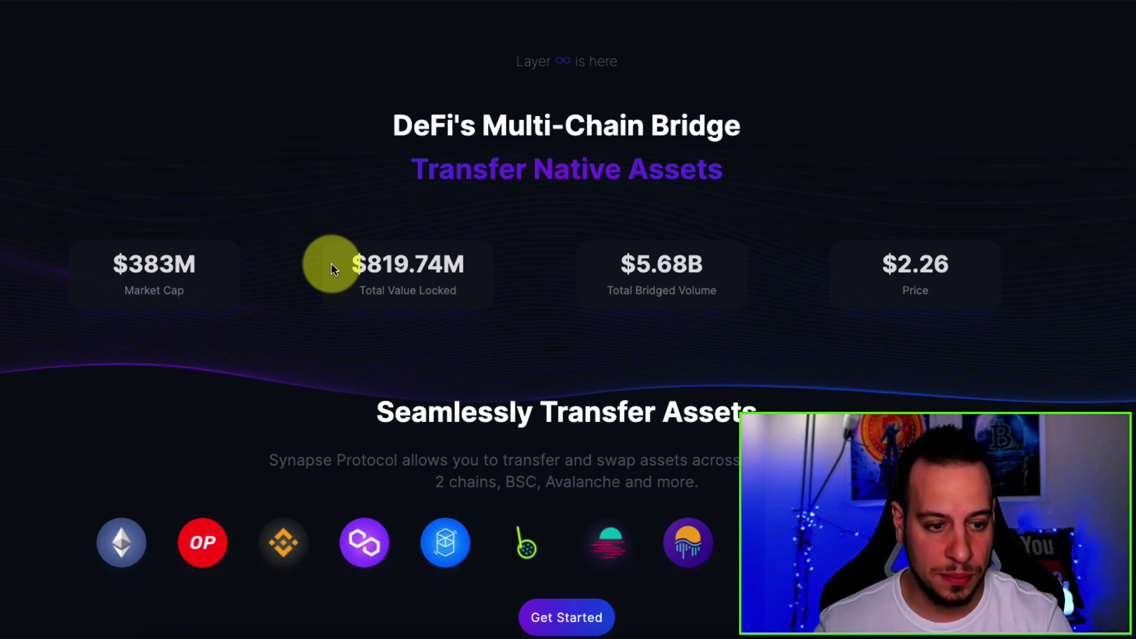
Highlight the $383M market cap, $819.74M TVL, $5.68B bridged volume and $2.26 price figures.
double_click(145, 262)
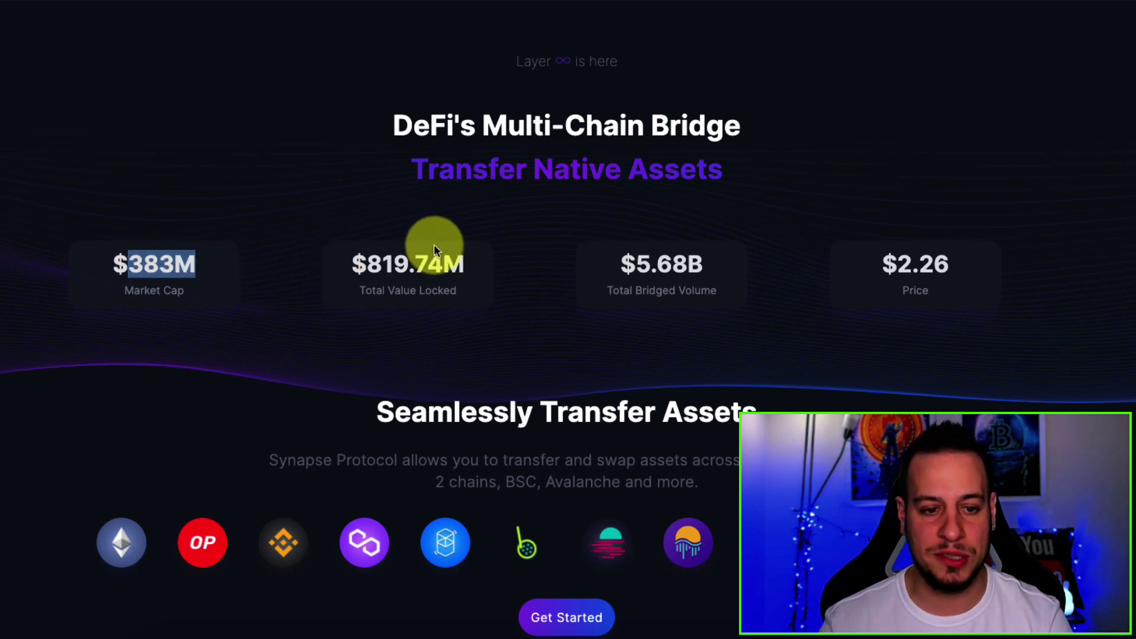
mouse_move(350, 264)
left_mouse_down()
mouse_move(447, 260)
mouse_move(348, 259)
mouse_move(359, 263)
left_mouse_up()
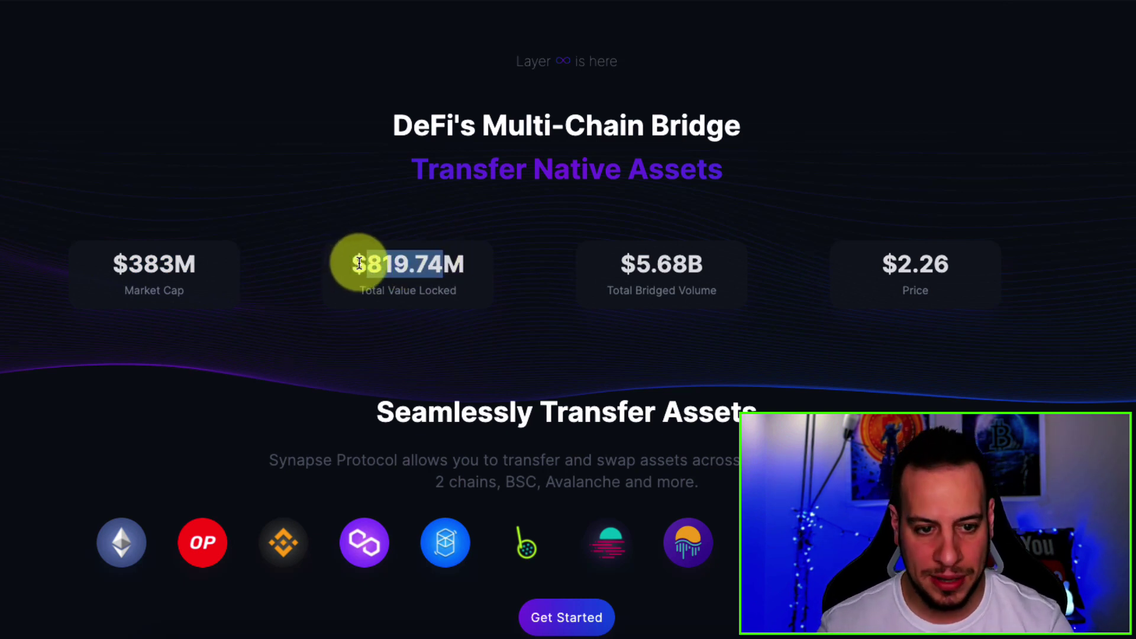
double_click(373, 254)
left_click(381, 256)
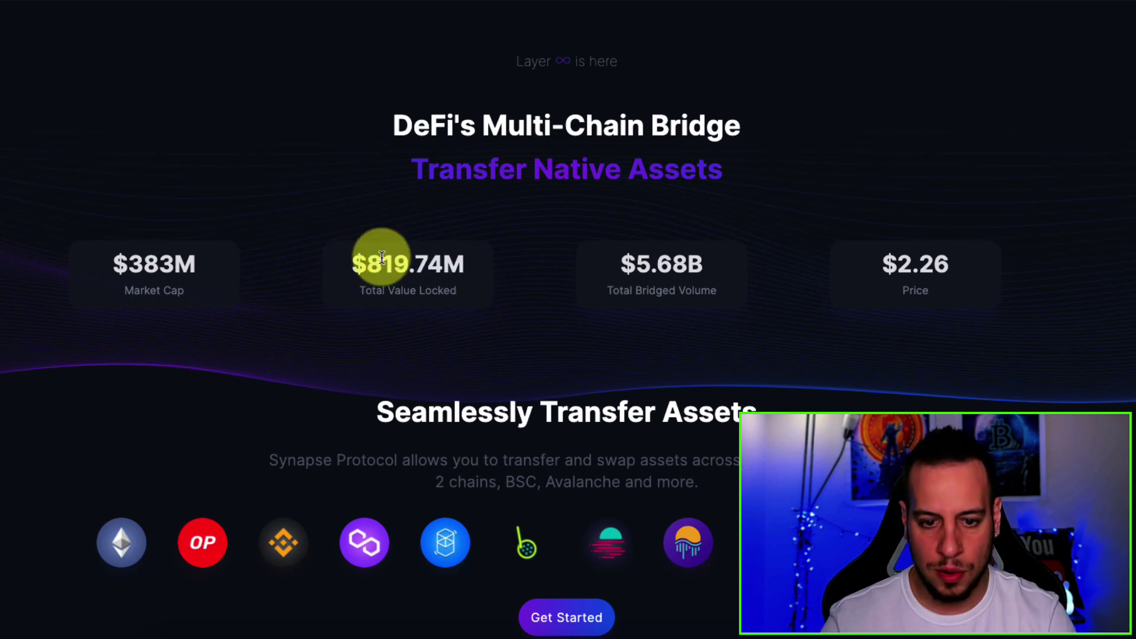
double_click(382, 256)
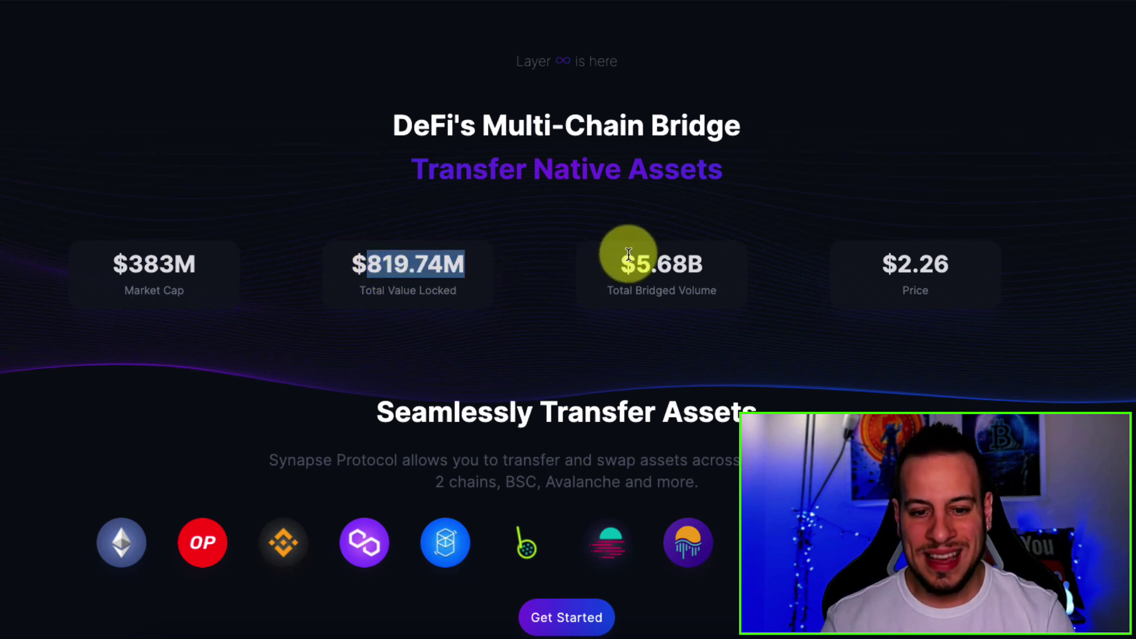
left_click_drag(628, 254, 704, 268)
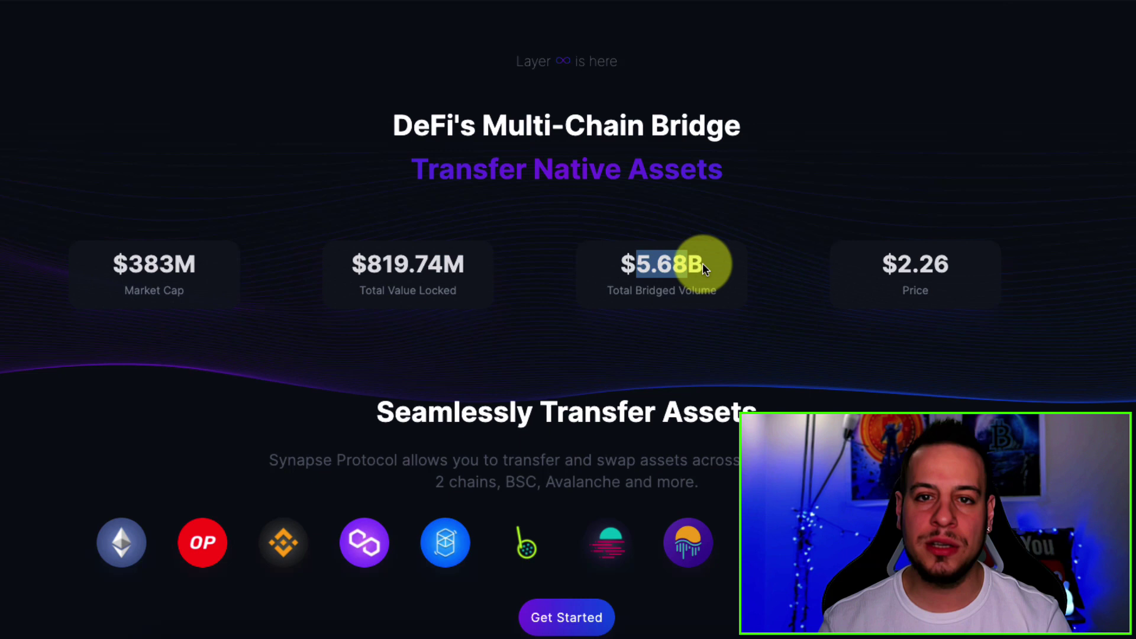
double_click(698, 264)
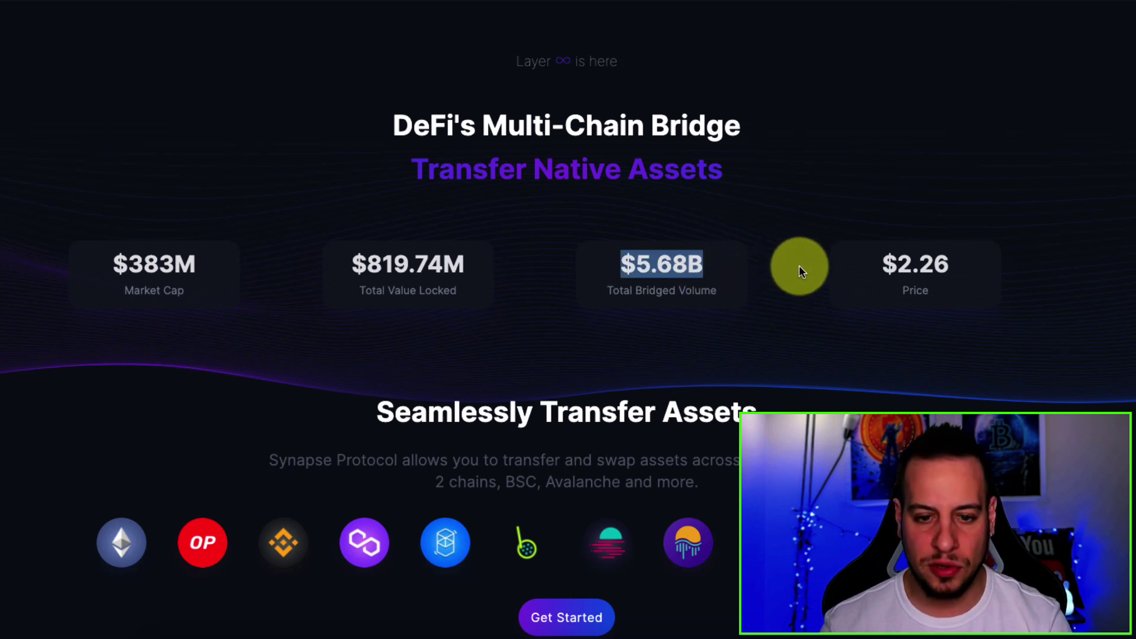
left_click_drag(885, 264, 900, 262)
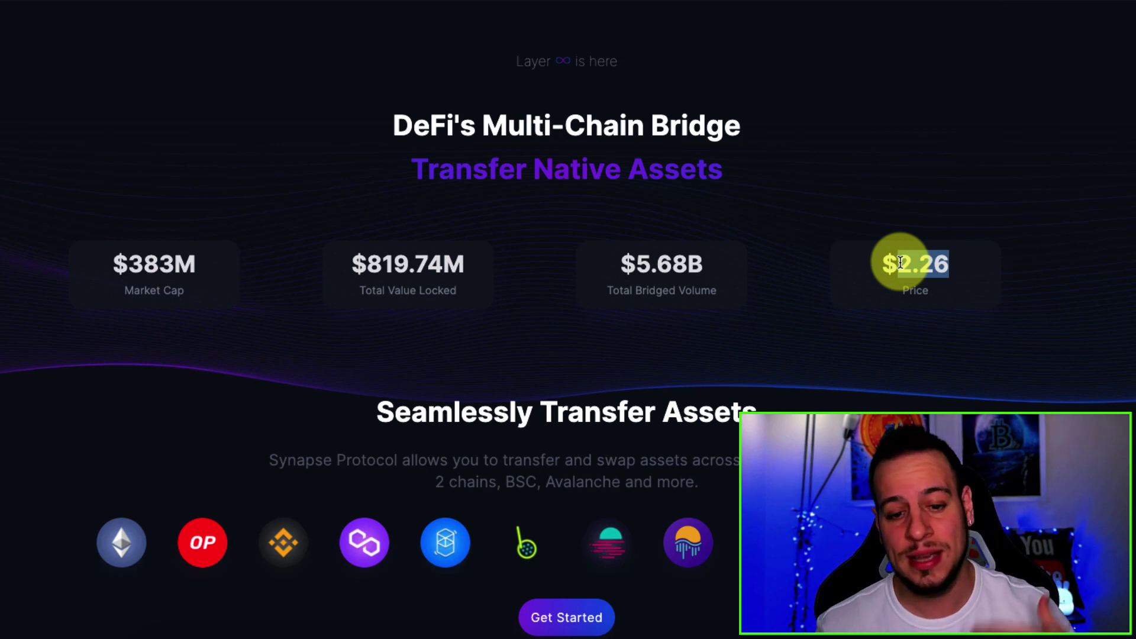
scroll(902, 260, "down", 1)
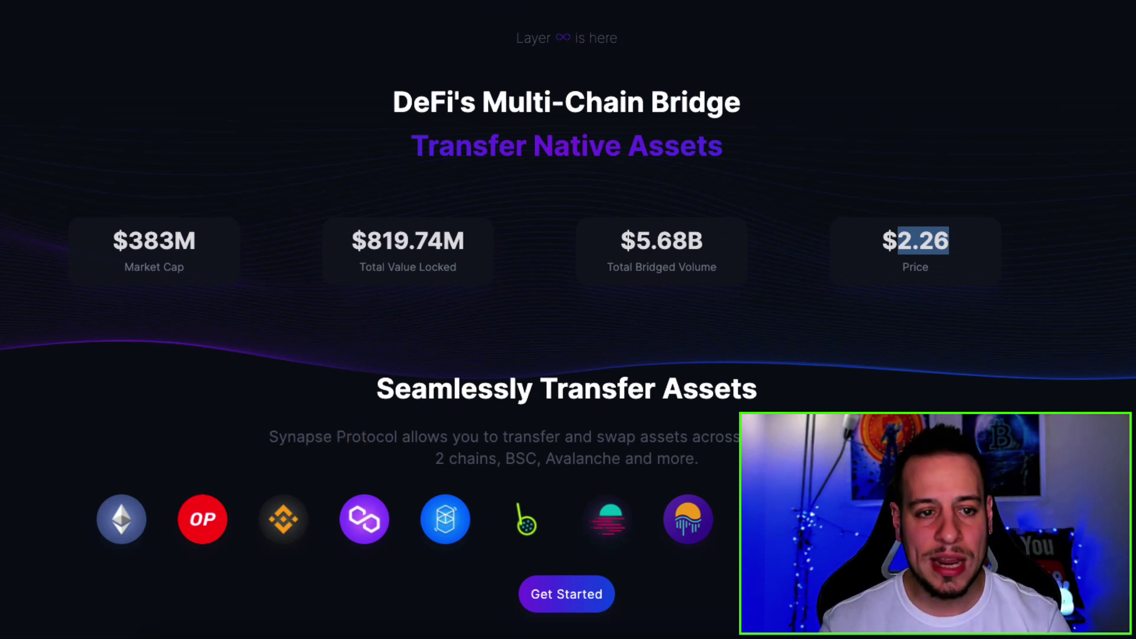
left_click(507, 1)
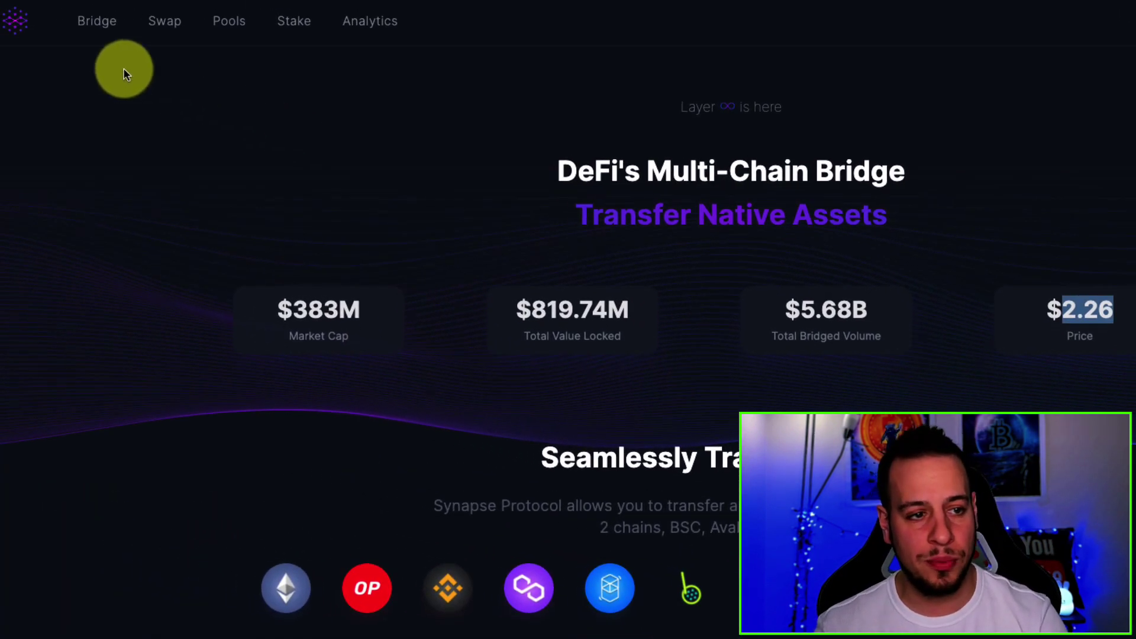
On the Bridge, choose Fantom as the destination chain and USDC as the token.
left_click(96, 18)
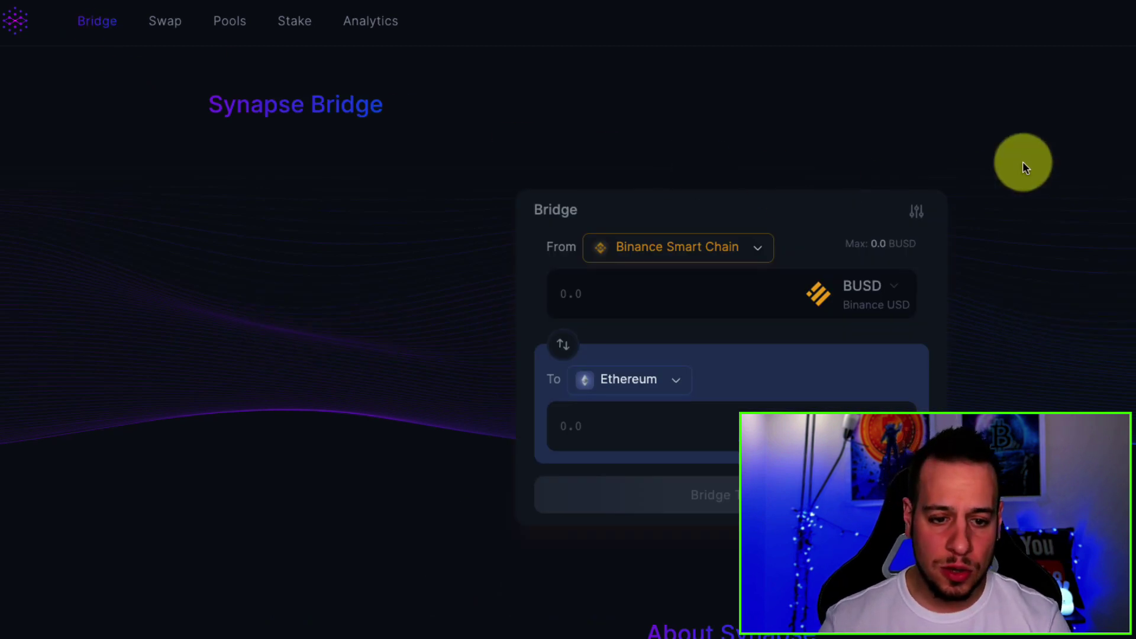
left_click(653, 384)
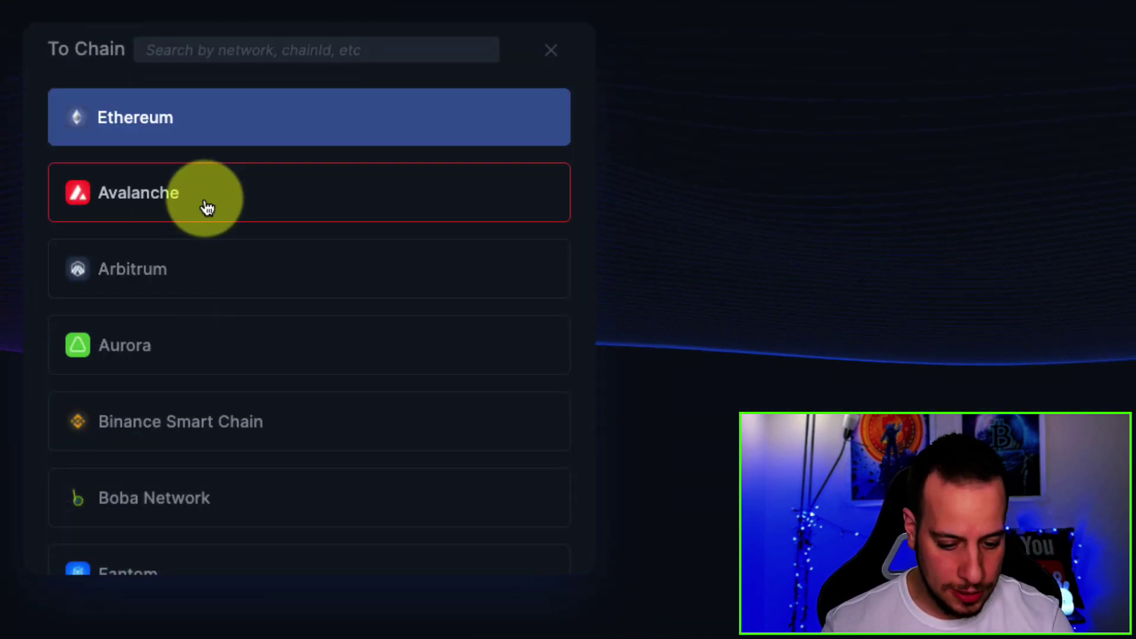
scroll(248, 373, "down", 3)
left_click(210, 438)
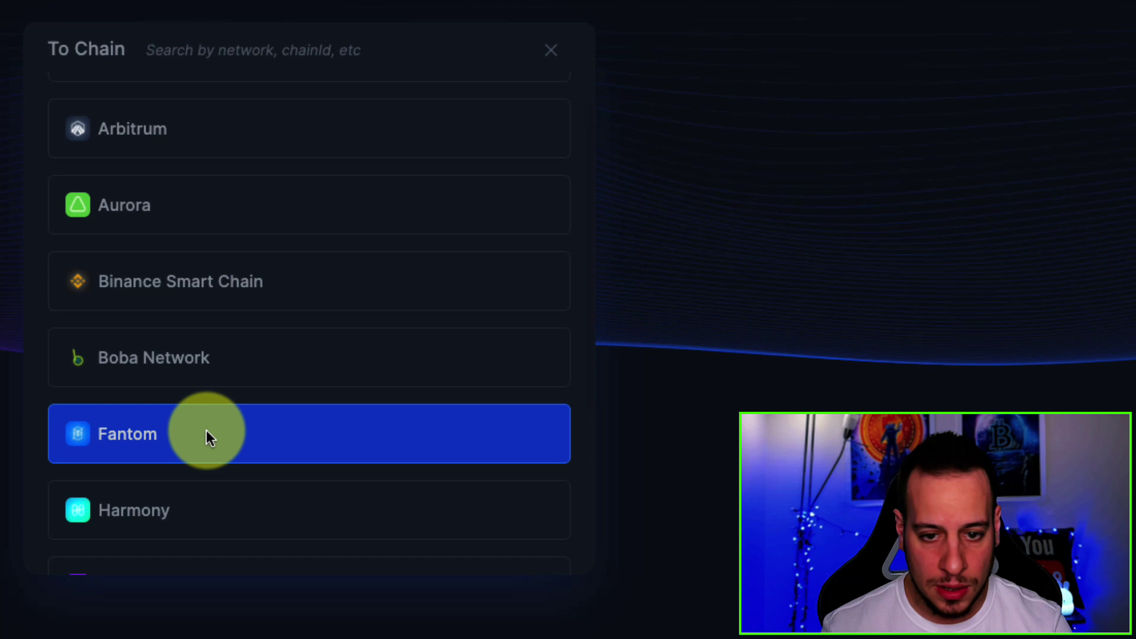
left_click(467, 147)
left_click(274, 162)
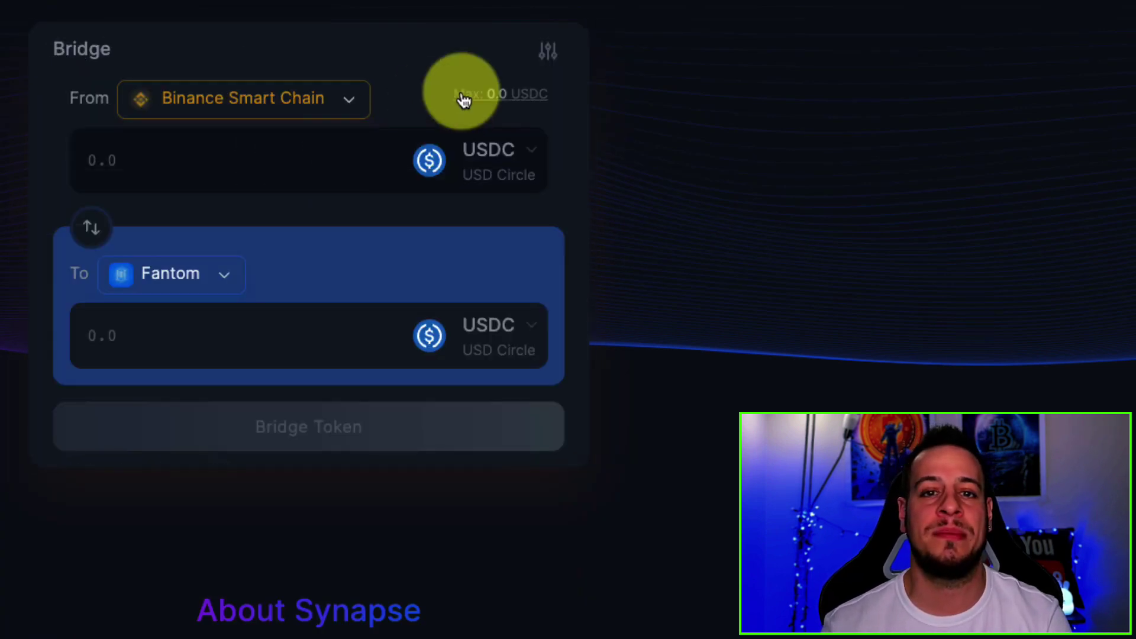
Enter 10000 as the amount and highlight the 10006.950434 USDC quote.
left_click(327, 165)
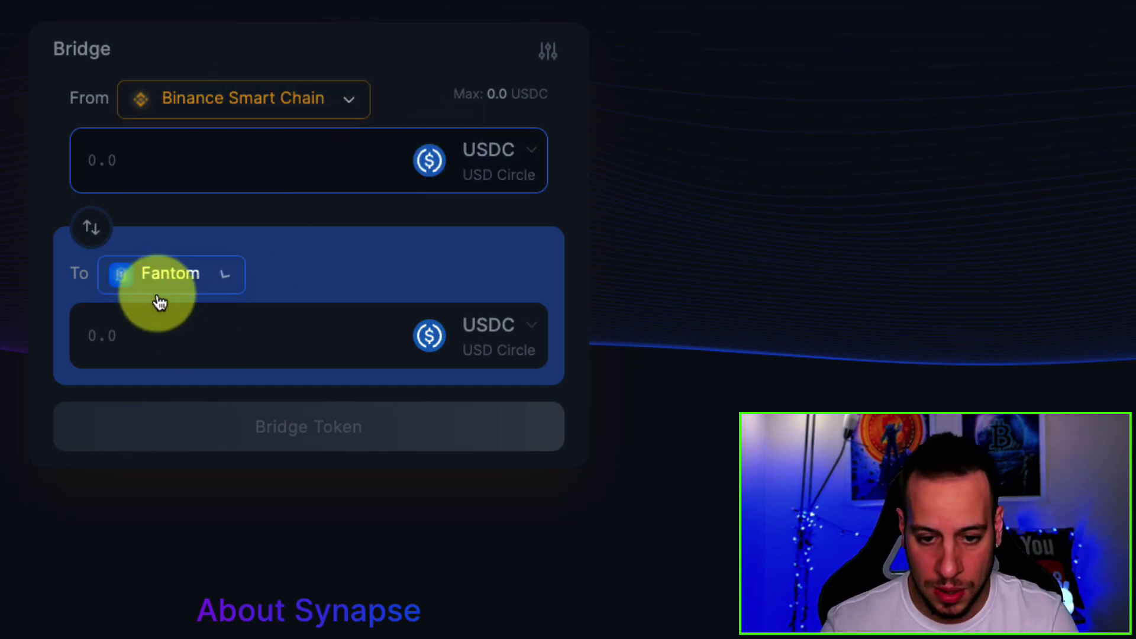
left_click(213, 192)
type("100")
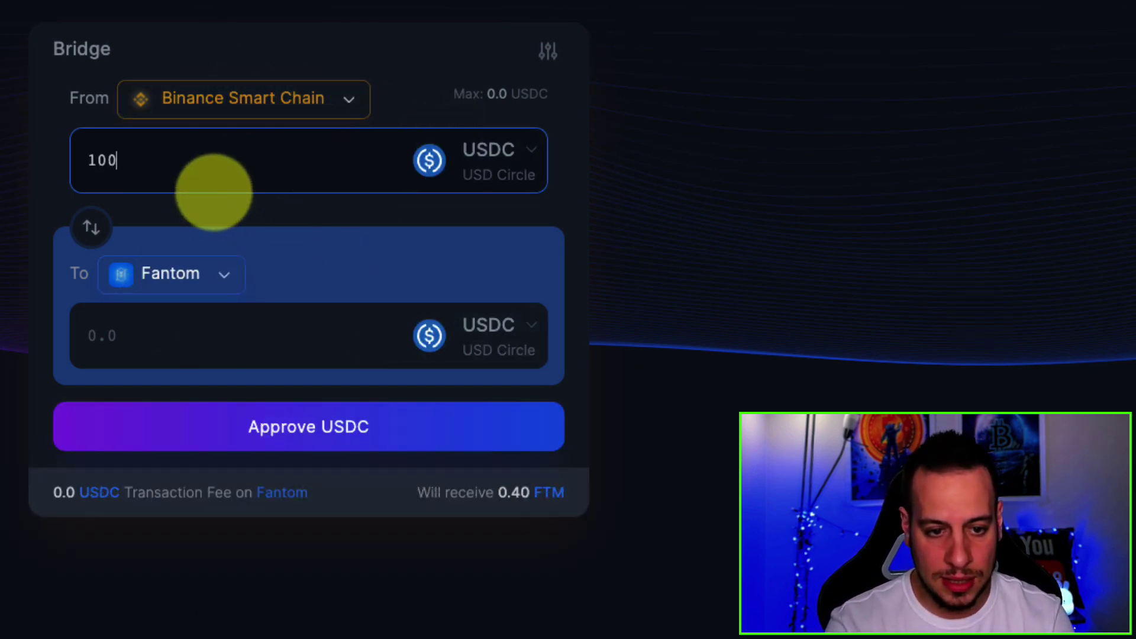
type("00")
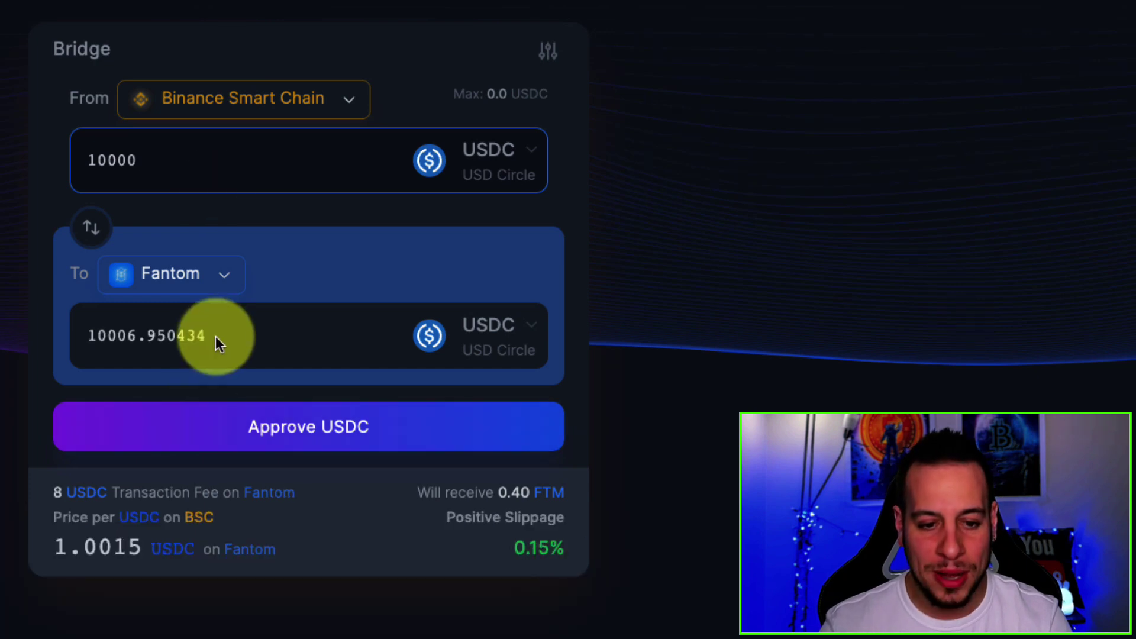
left_click_drag(215, 336, 74, 334)
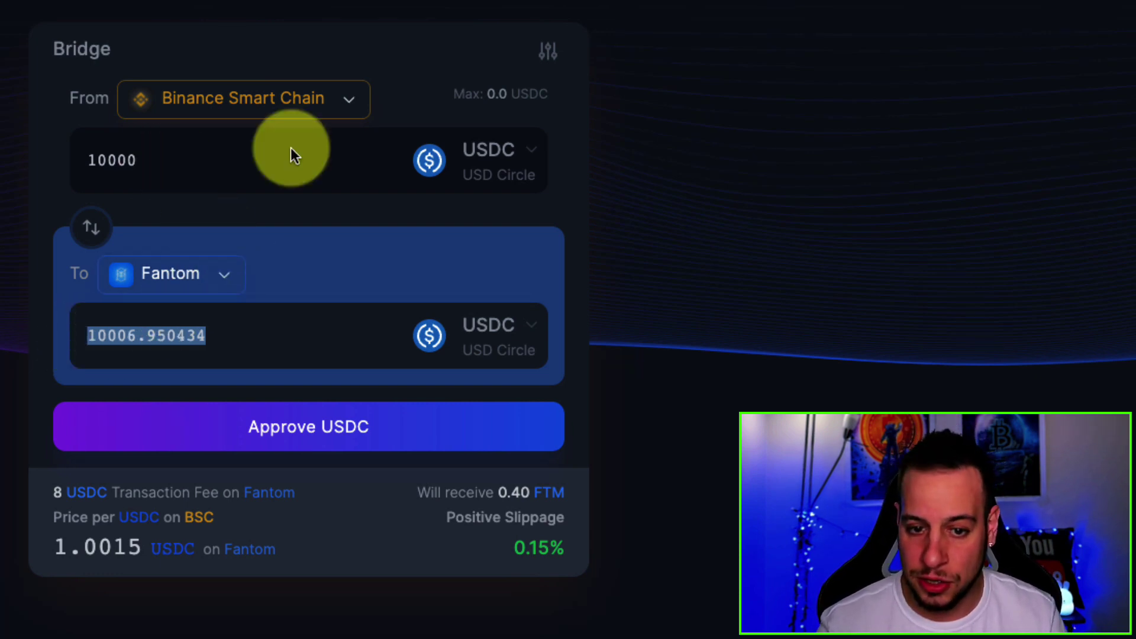
Switch the sent token to BUSD, then search 'ftm' among receive tokens and close the list unchanged.
left_click(448, 150)
left_click(158, 98)
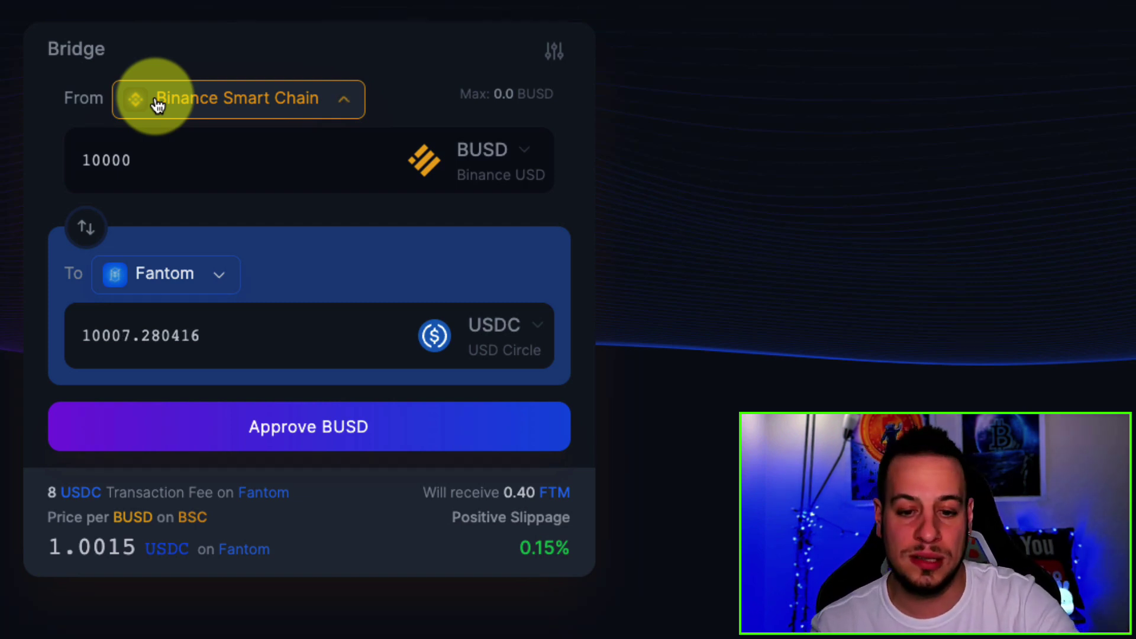
left_click(456, 314)
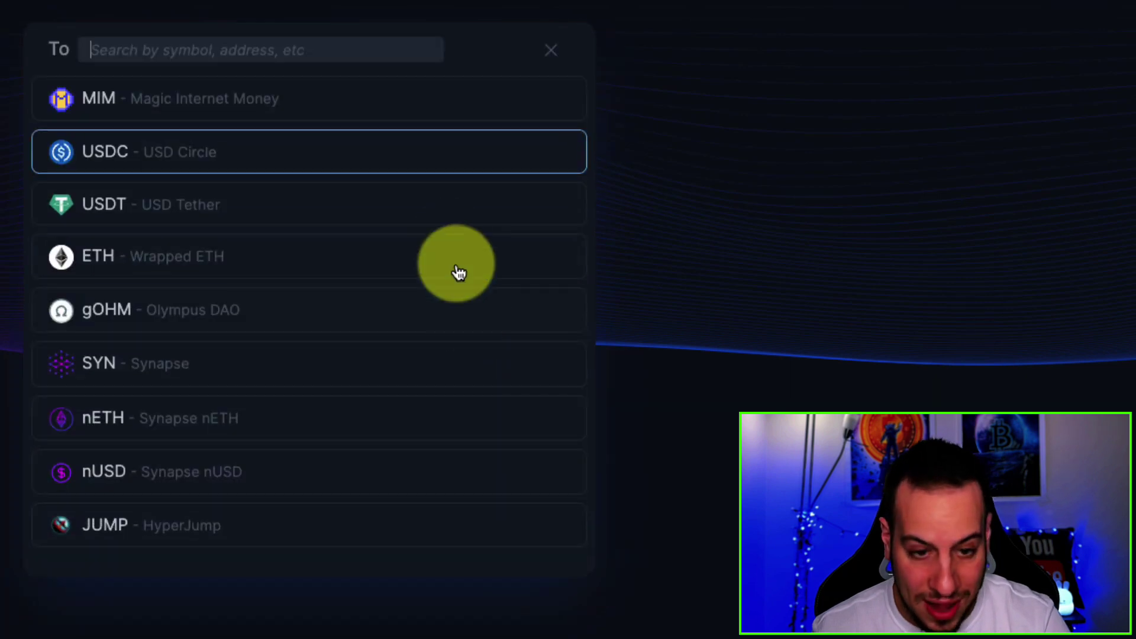
type("ftm")
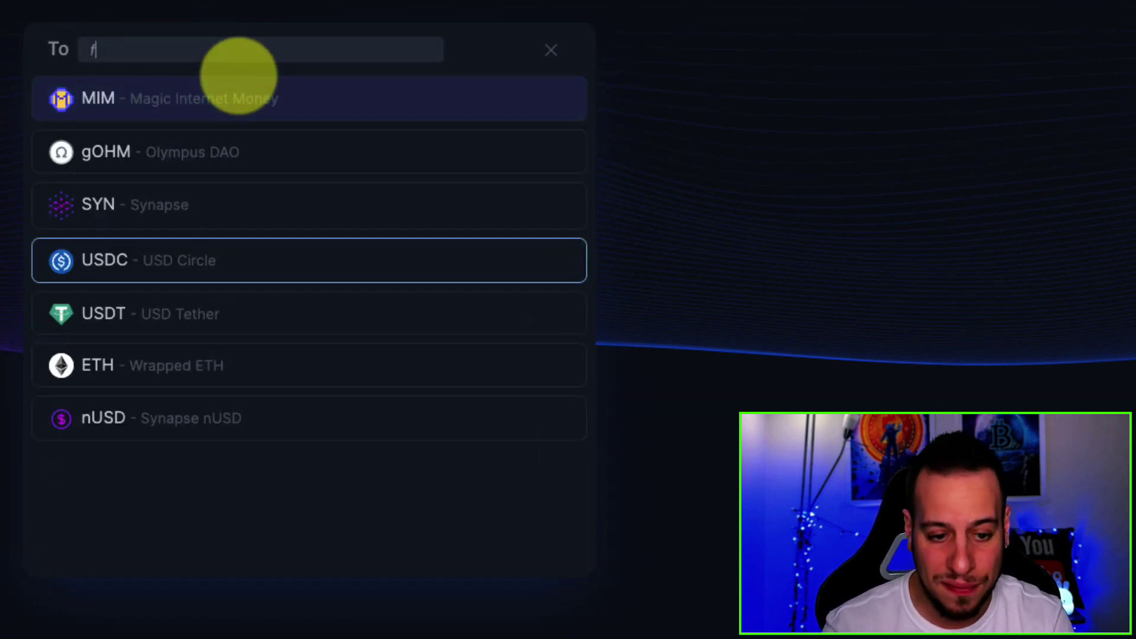
key("BackSpace")
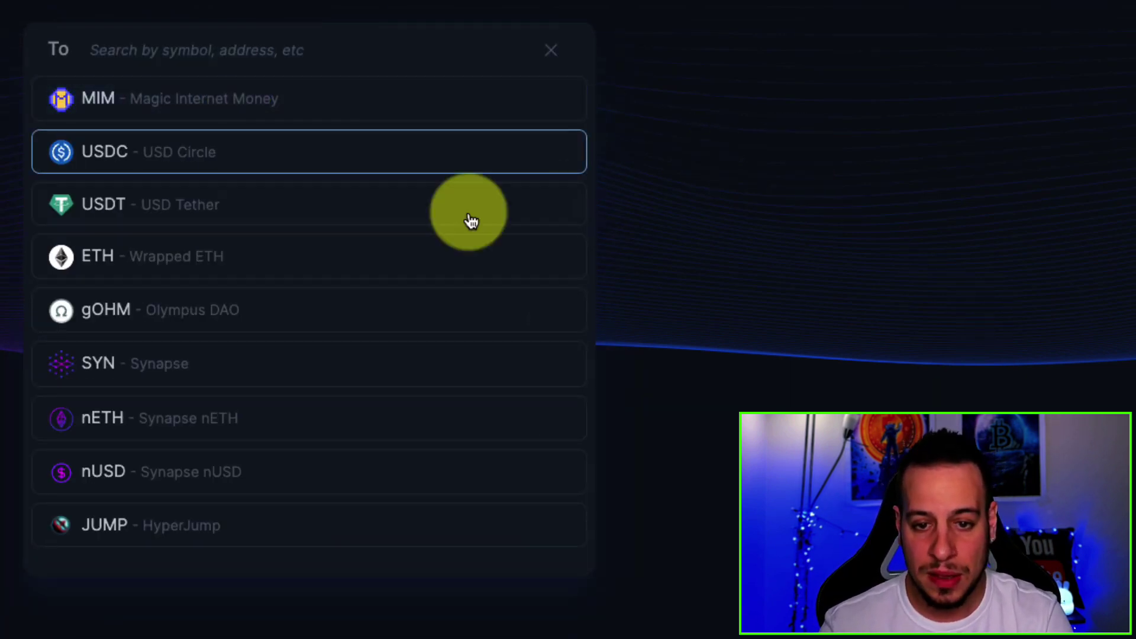
left_click(556, 51)
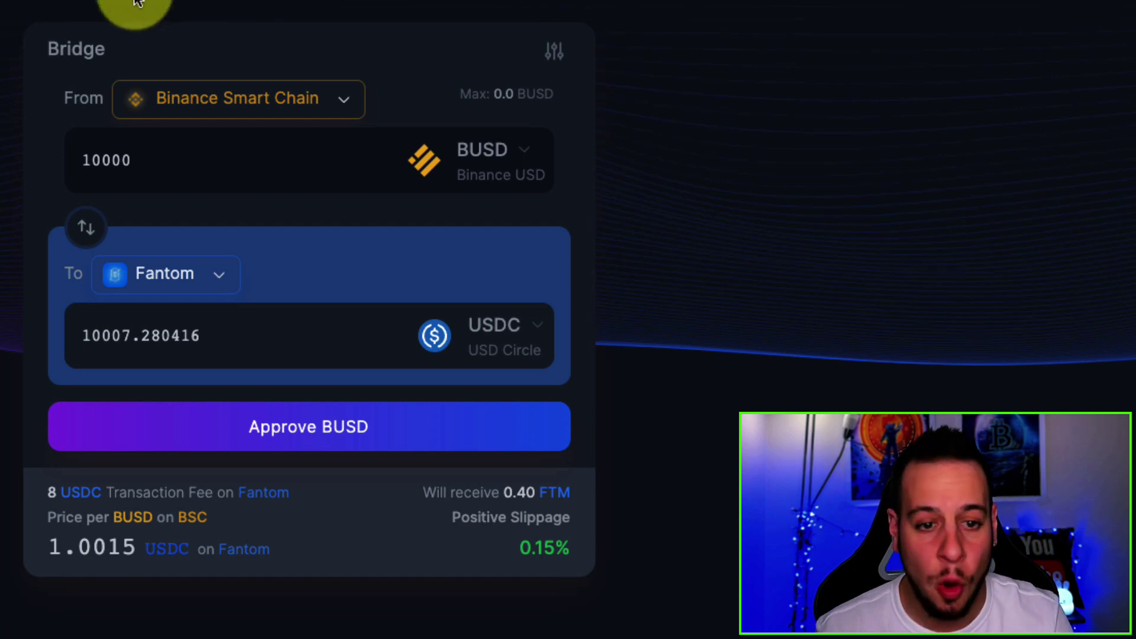
left_click(253, 98)
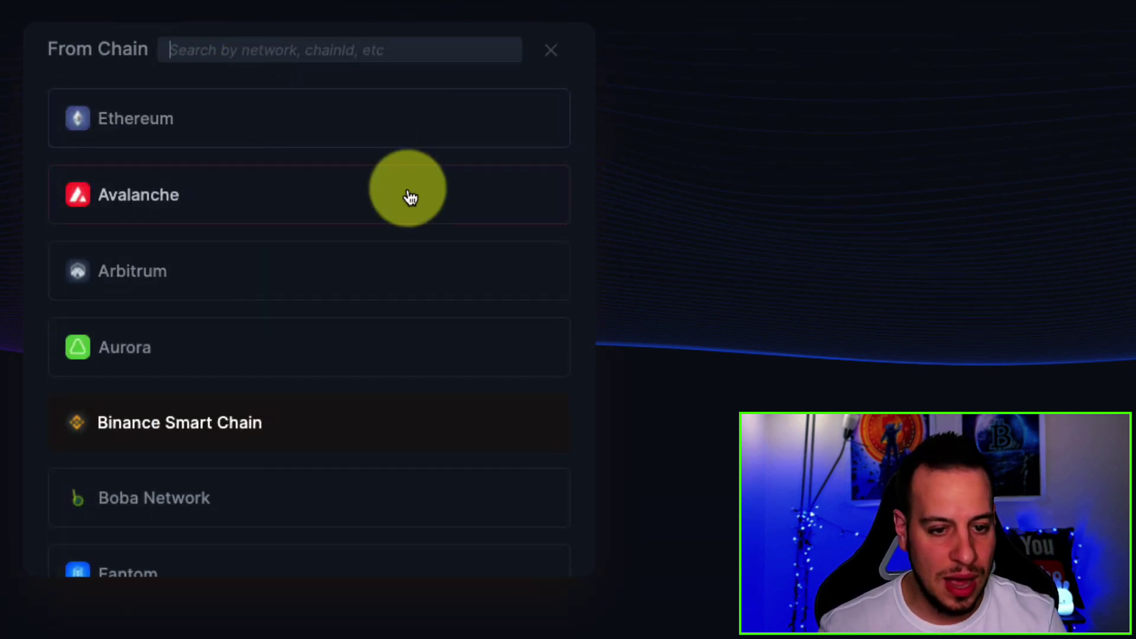
scroll(261, 355, "down", 6)
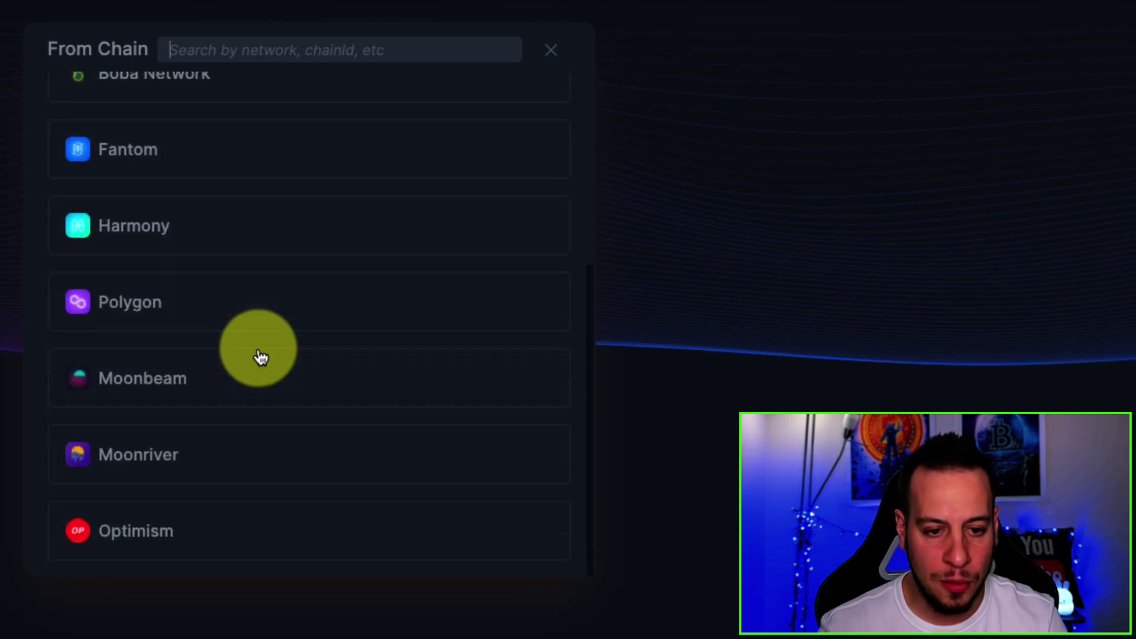
scroll(261, 355, "down", 1)
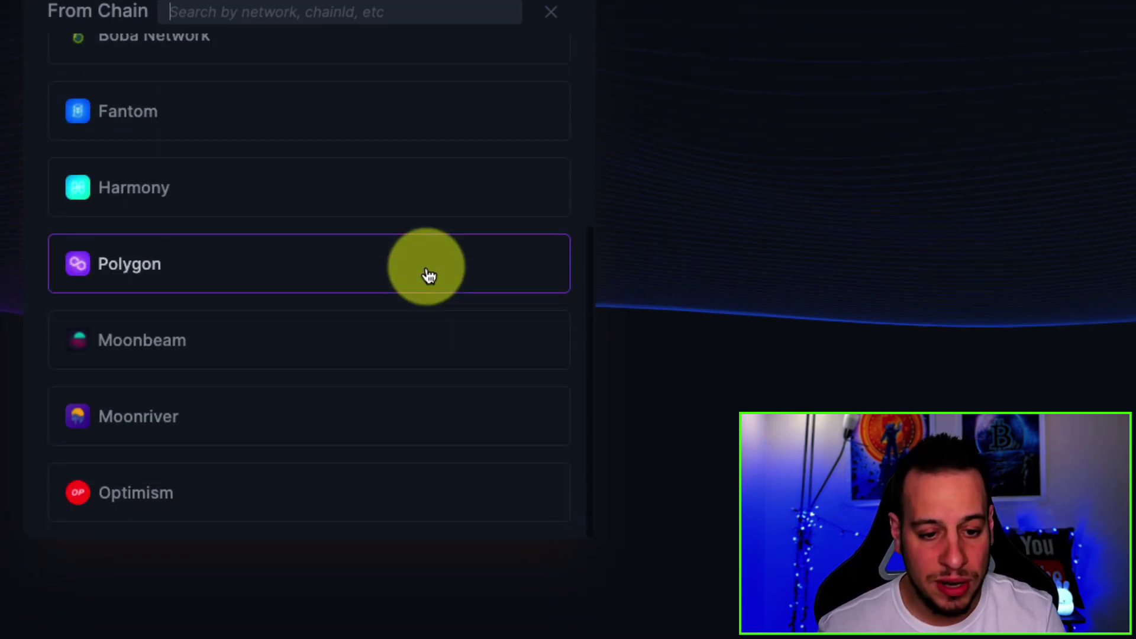
left_click(551, 12)
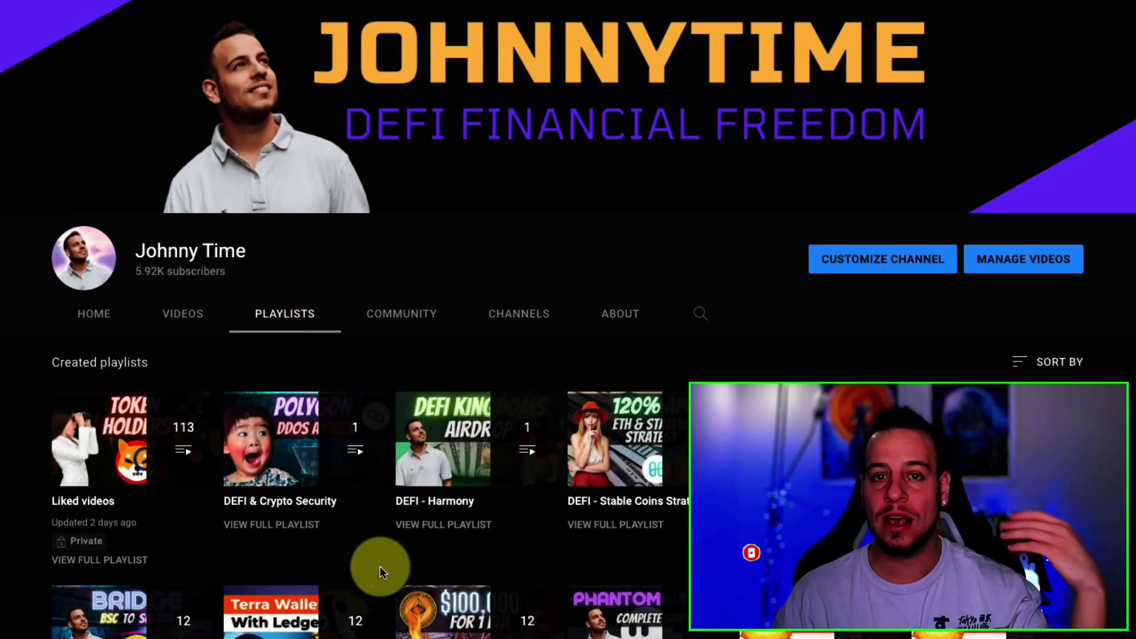
Scroll through the channel's created playlists, then switch over to the Discord app.
scroll(391, 540, "down", 2)
scroll(393, 544, "down", 1)
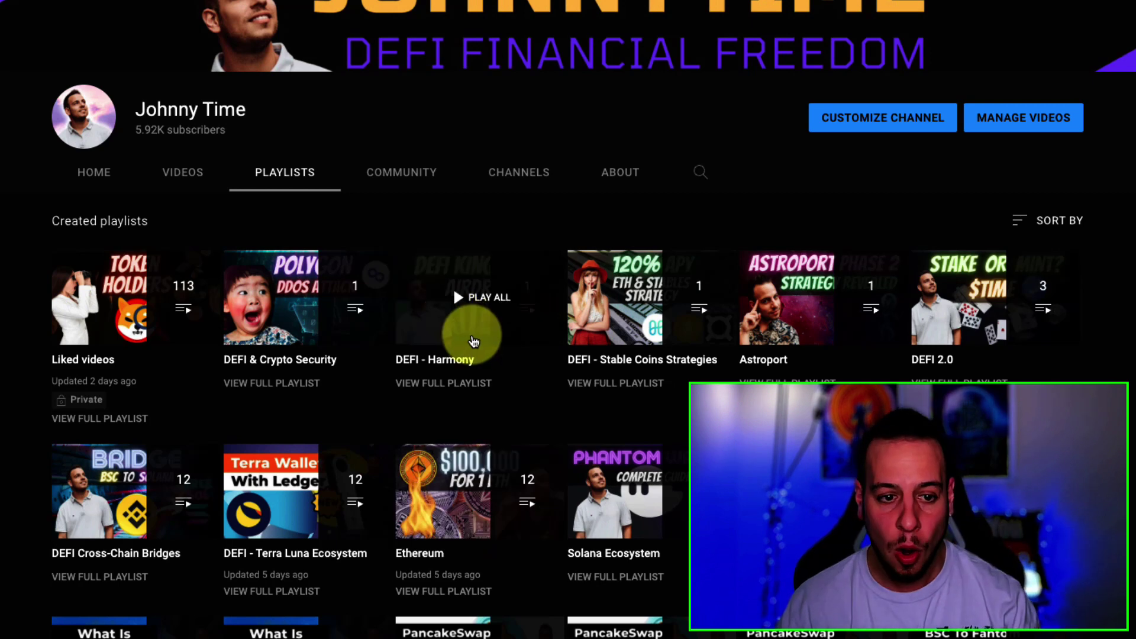
key("super+Tab")
key("super+shift+Tab")
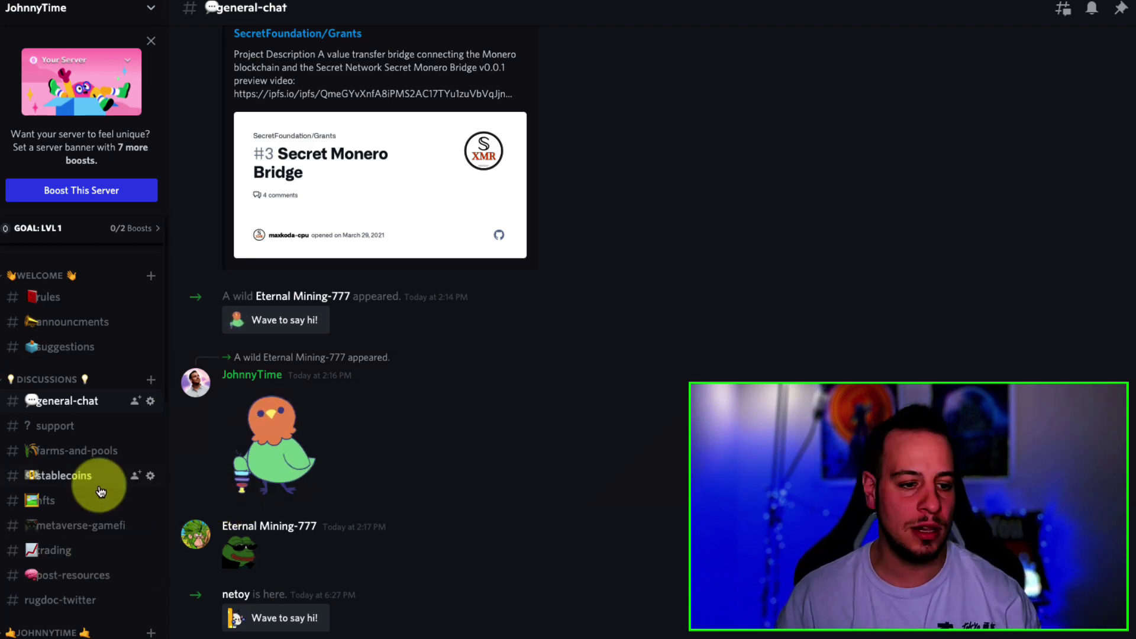
Browse #support, #farms-and-pools, #stablecoins, #nfts and #suggestions, then return to #general-chat.
left_click(56, 427)
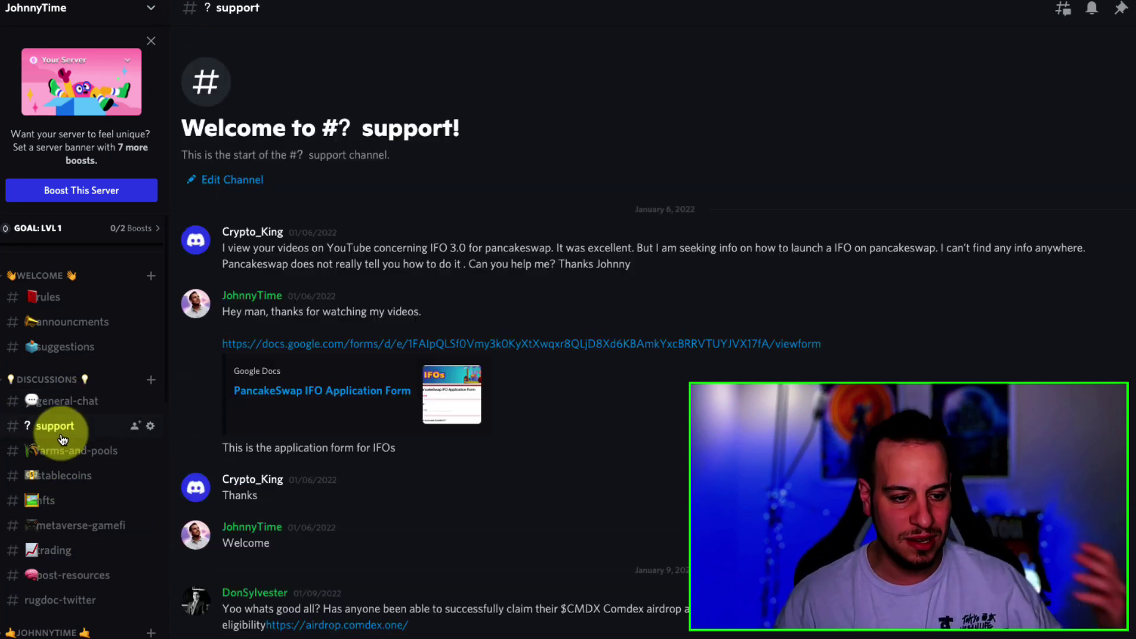
left_click(76, 453)
left_click(76, 478)
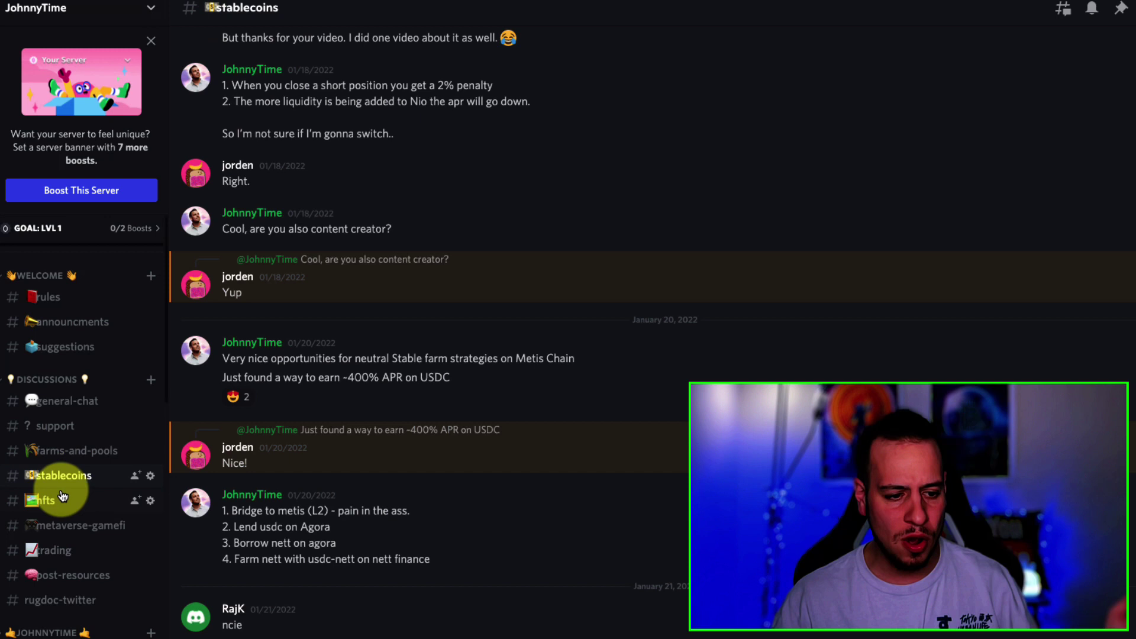
left_click(47, 500)
left_click(65, 349)
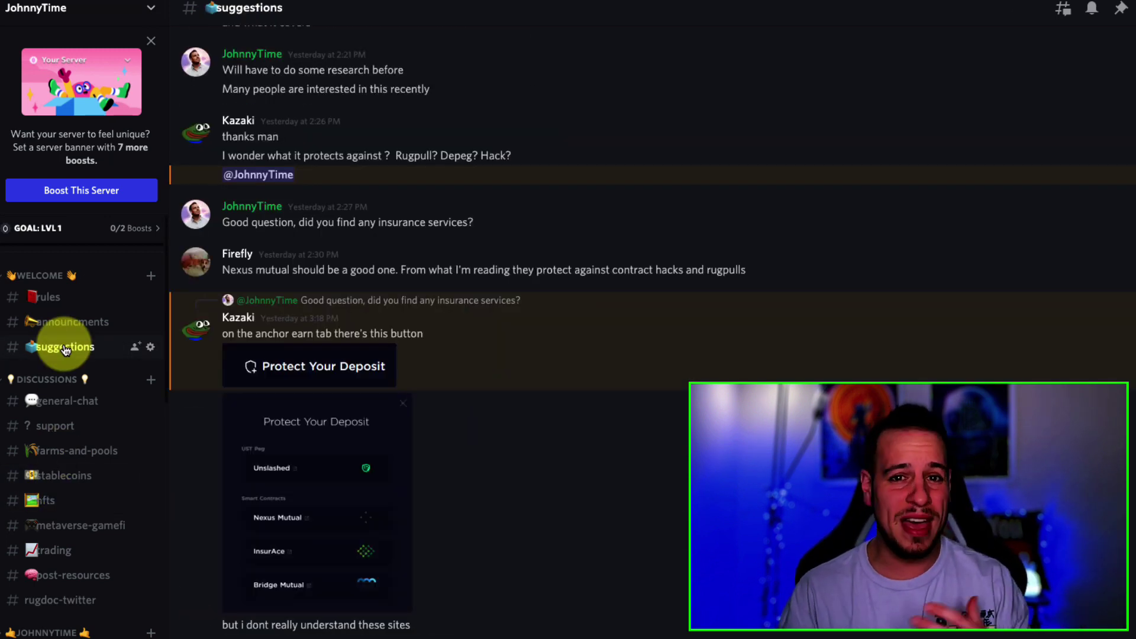
left_click(56, 402)
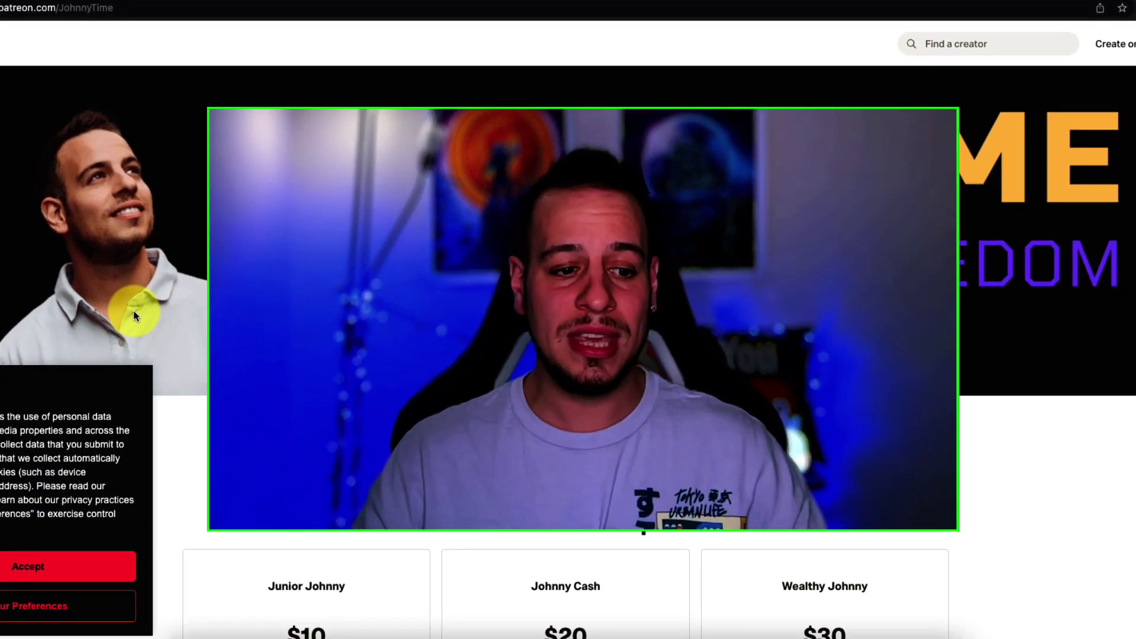
Accept the cookie notice and scroll down to the $10–$1,000 monthly membership tiers.
left_click(28, 568)
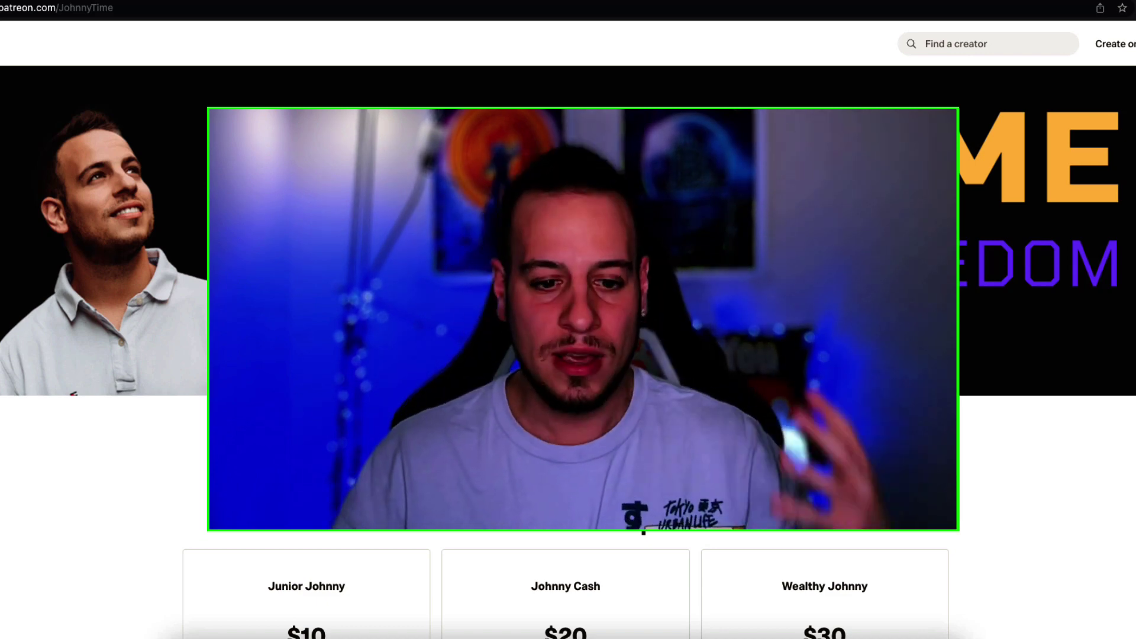
scroll(436, 471, "down", 3)
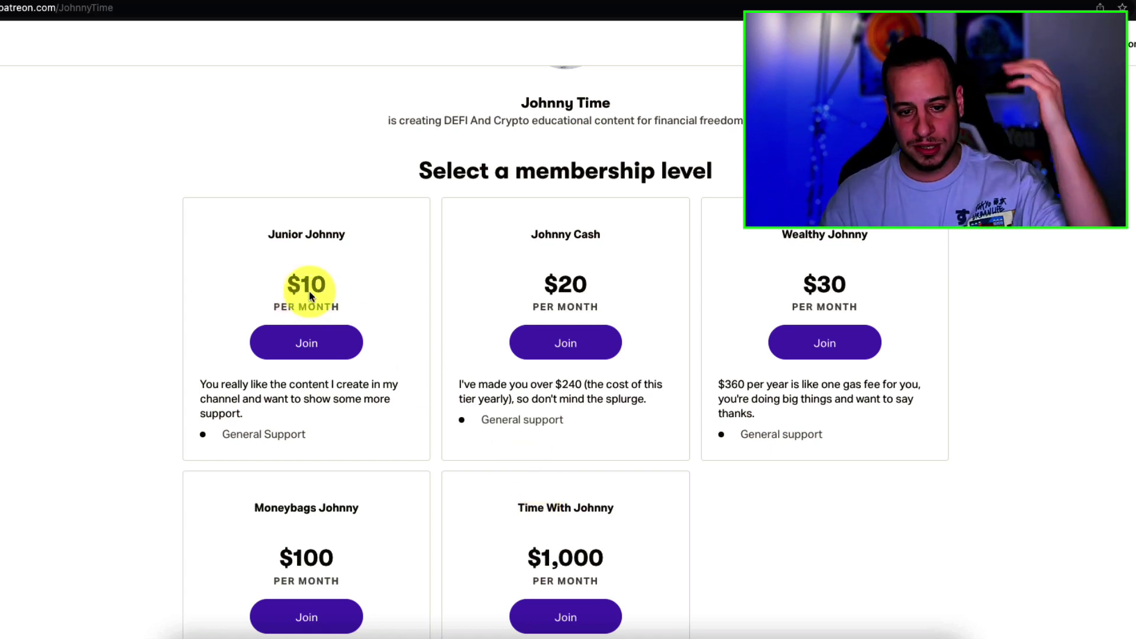
scroll(432, 503, "down", 2)
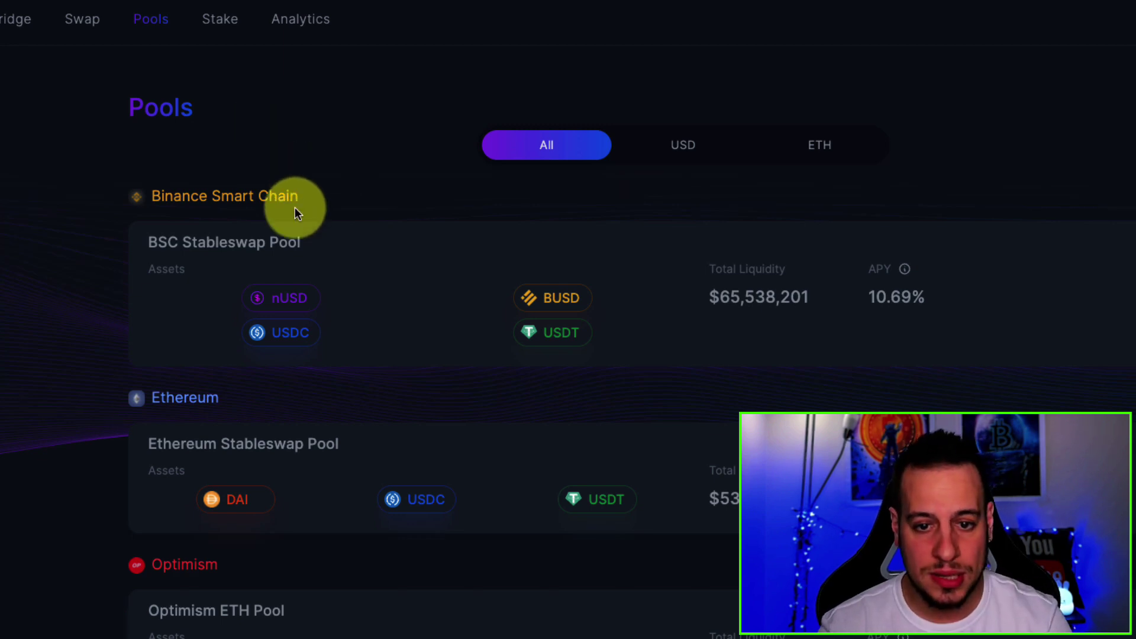
Scroll through each chain's pools, checking the Arbitrum 3Pool APY details, then scroll back up.
scroll(294, 212, "down", 1)
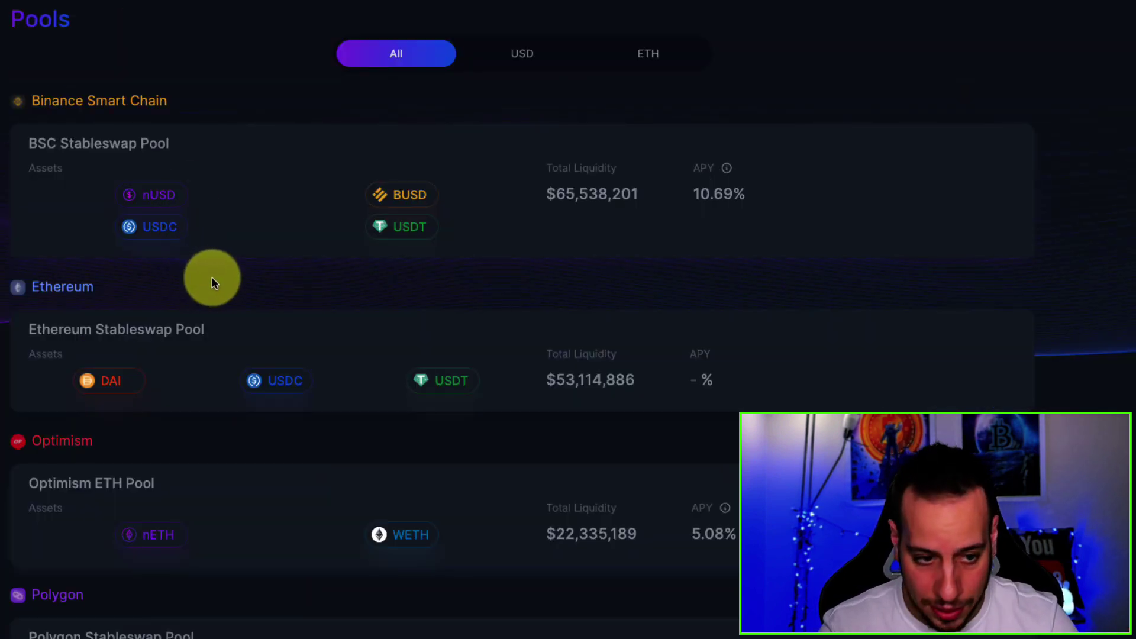
scroll(341, 316, "down", 12)
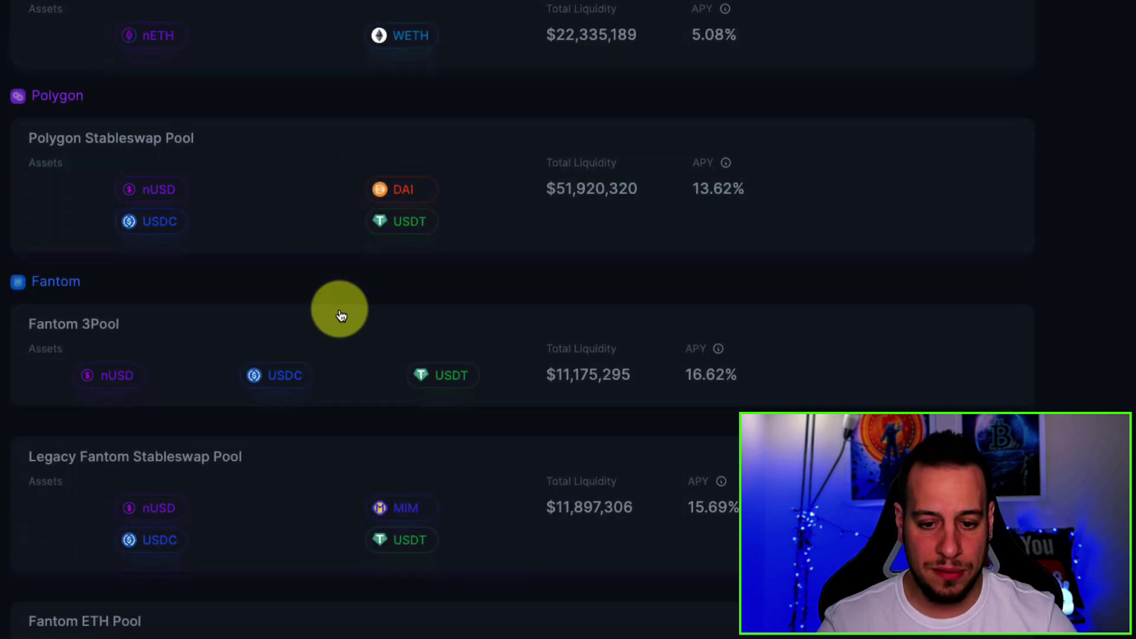
scroll(341, 316, "down", 12)
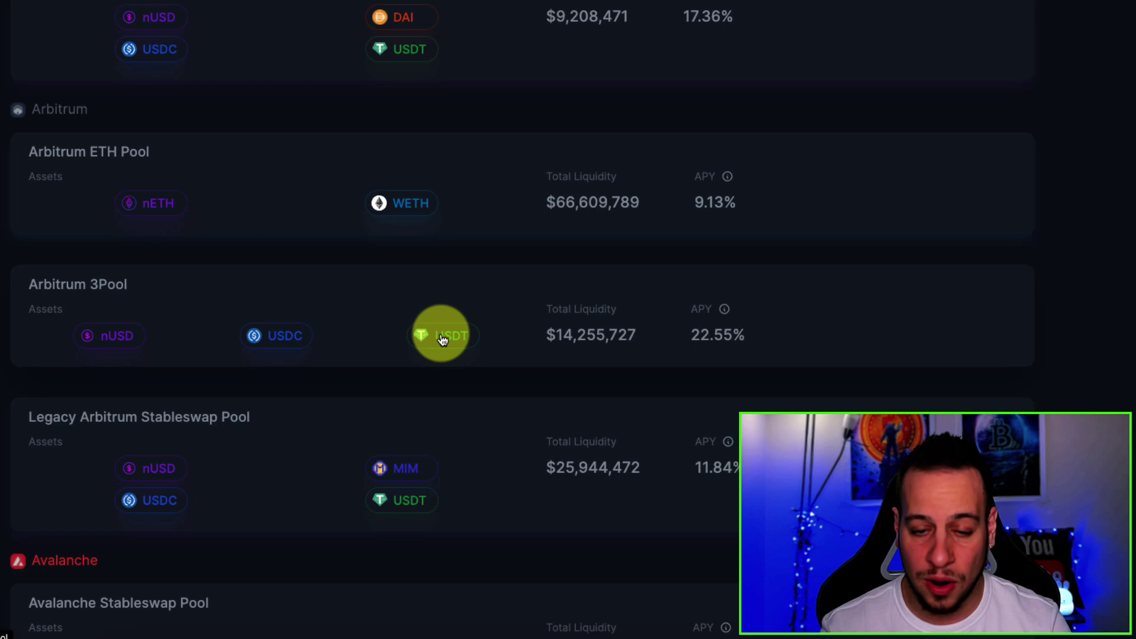
mouse_move(730, 320)
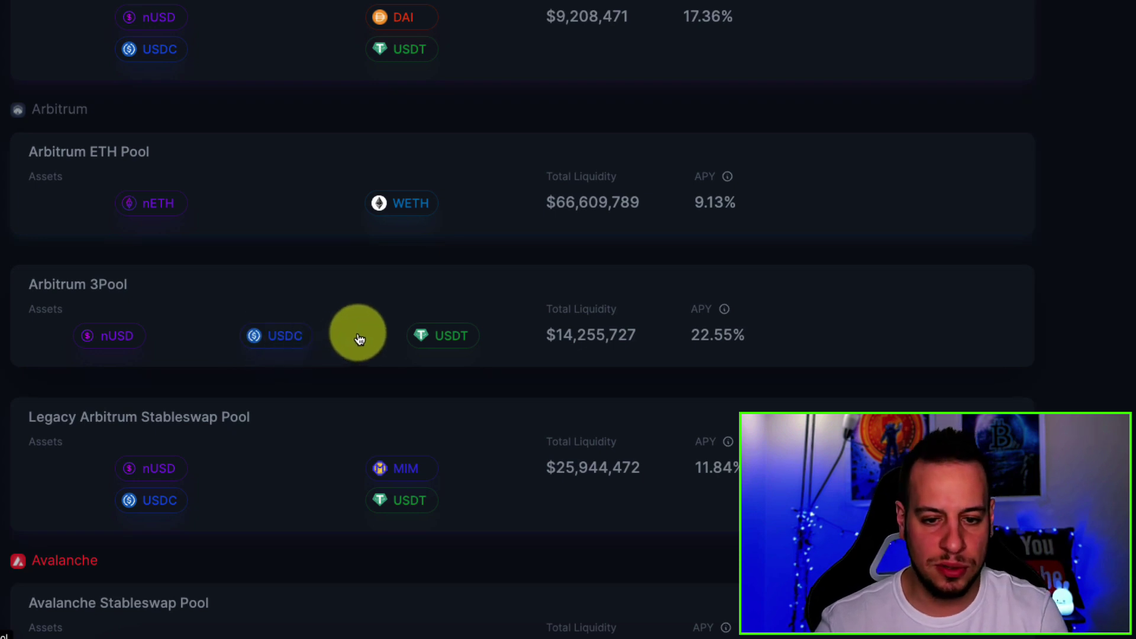
scroll(357, 367, "down", 2)
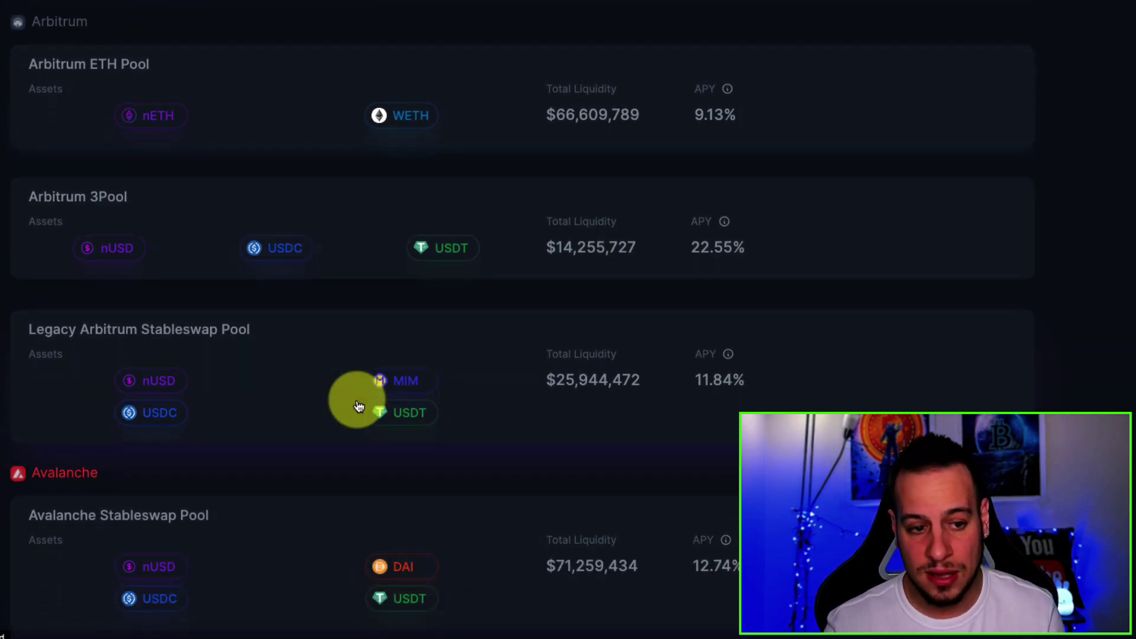
scroll(359, 406, "down", 1)
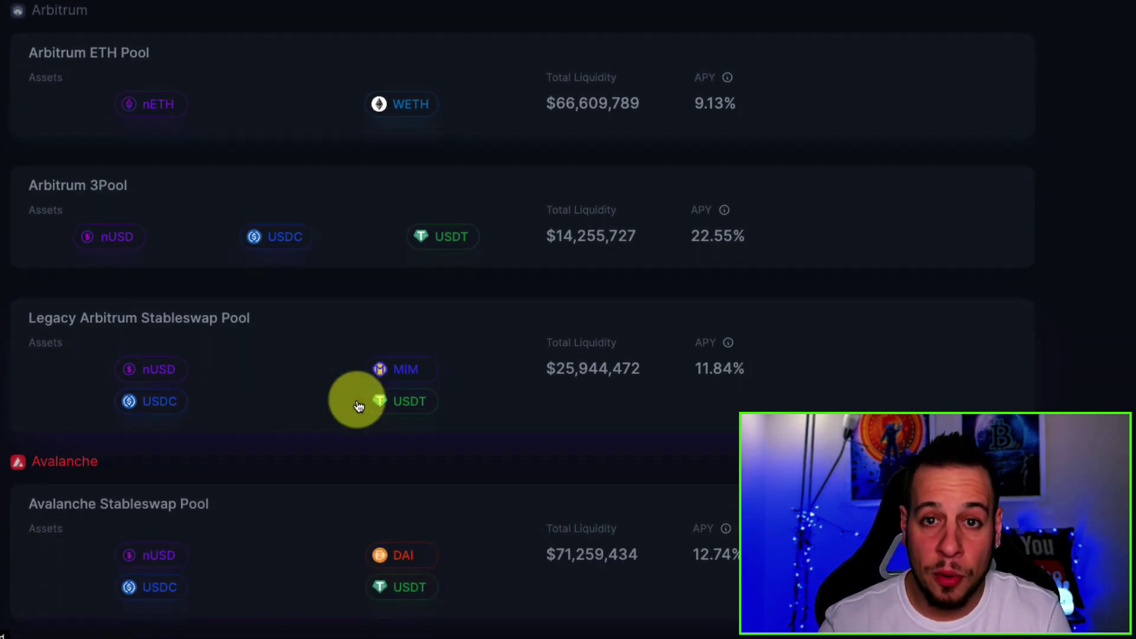
scroll(358, 403, "up", 2)
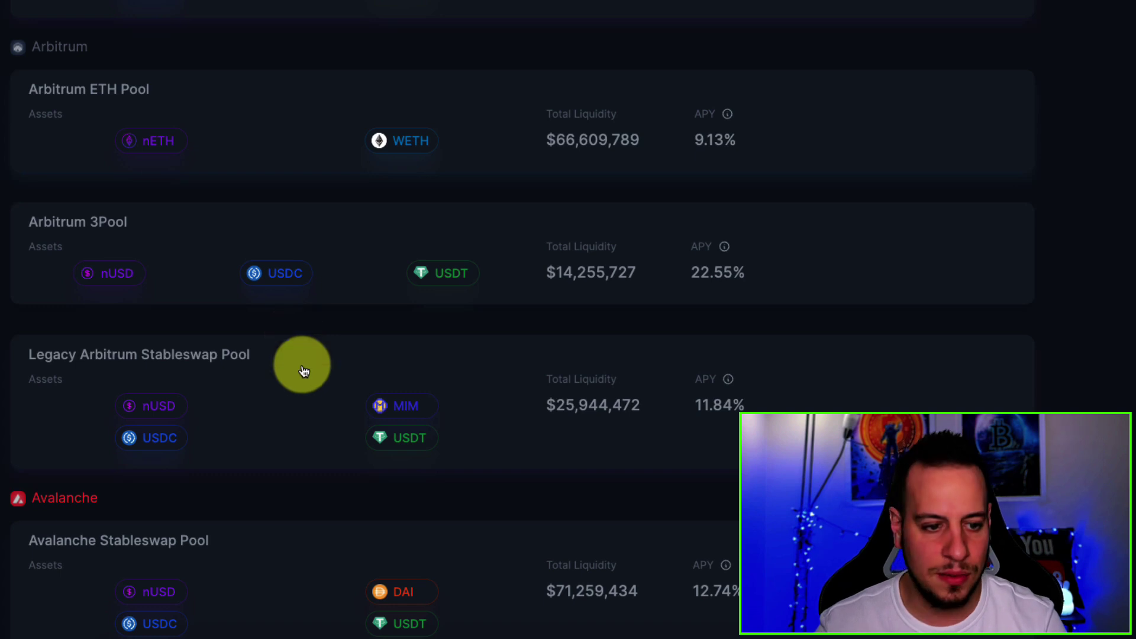
scroll(292, 391, "up", 15)
scroll(27, 42, "up", 3)
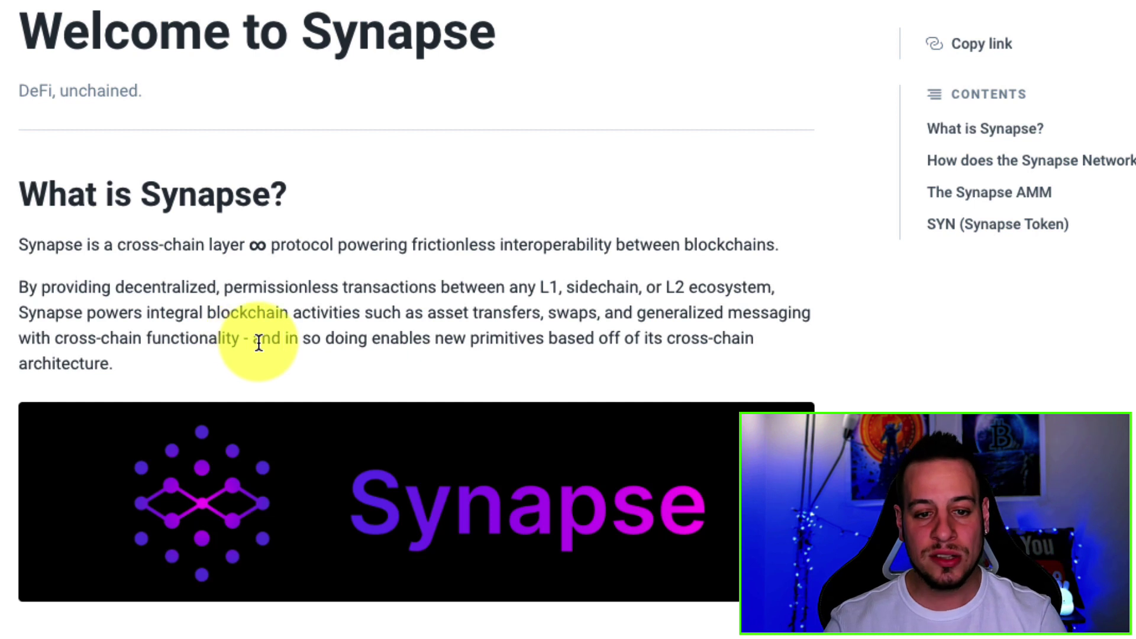
Highlight the cross-chain functionality sentence and the SYN (Synapse Token) section text.
left_click_drag(260, 338, 660, 342)
scroll(443, 384, "down", 10)
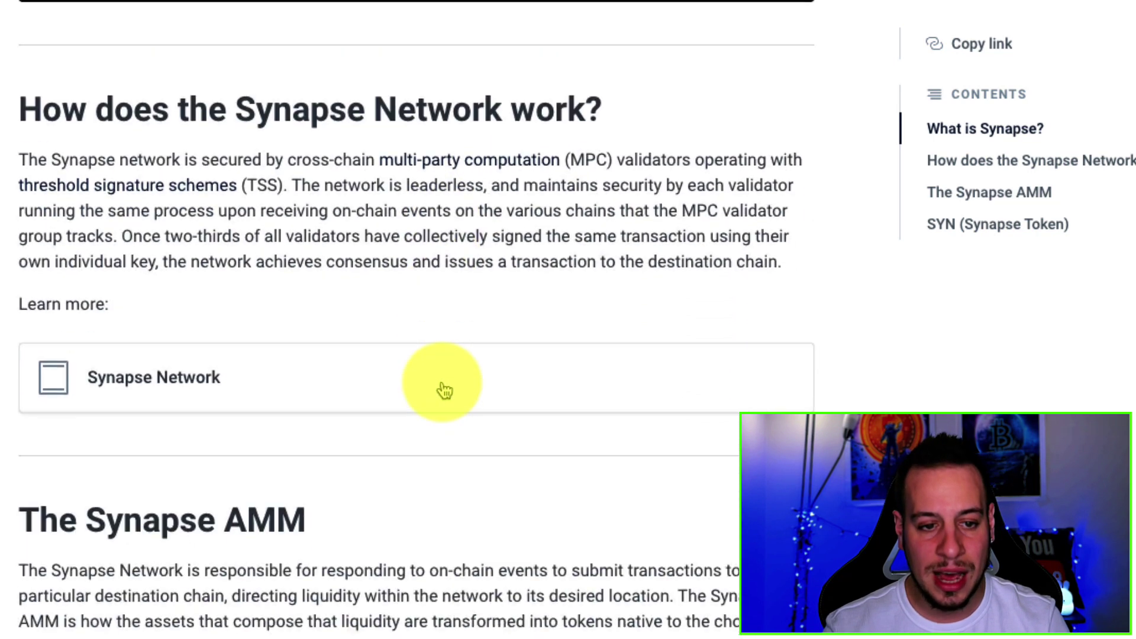
scroll(442, 386, "down", 5)
left_click_drag(27, 312, 400, 338)
scroll(400, 342, "down", 3)
left_click_drag(30, 426, 379, 598)
scroll(375, 614, "up", 4)
scroll(374, 614, "up", 15)
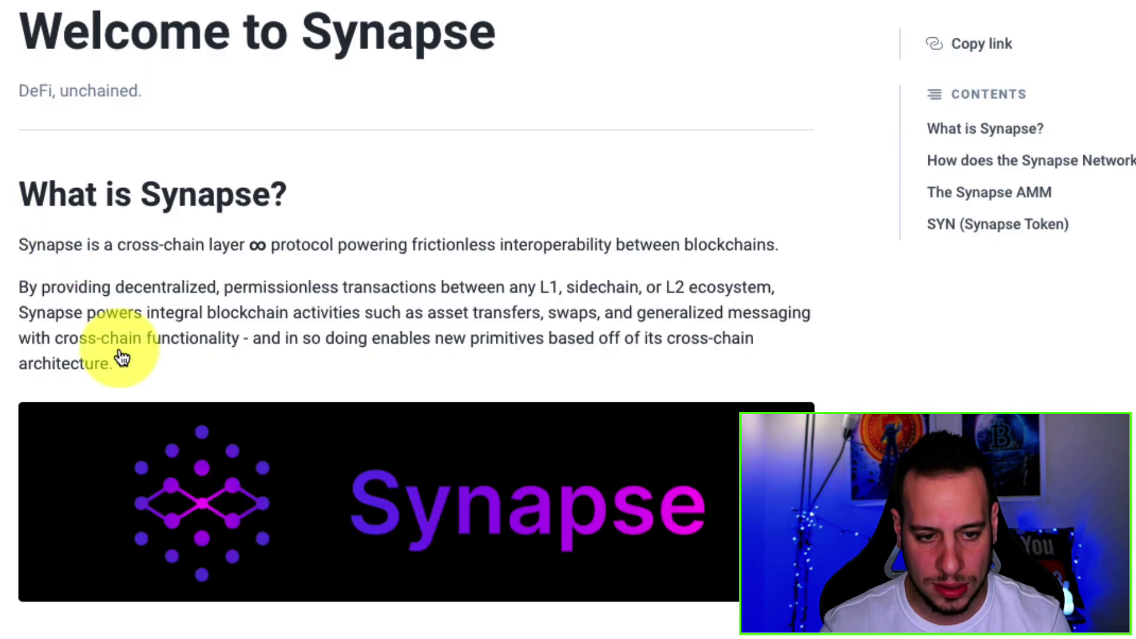
Highlight that SYN powers the Synapse Ecosystem and its liquidity-provider incentive role.
scroll(119, 355, "down", 10)
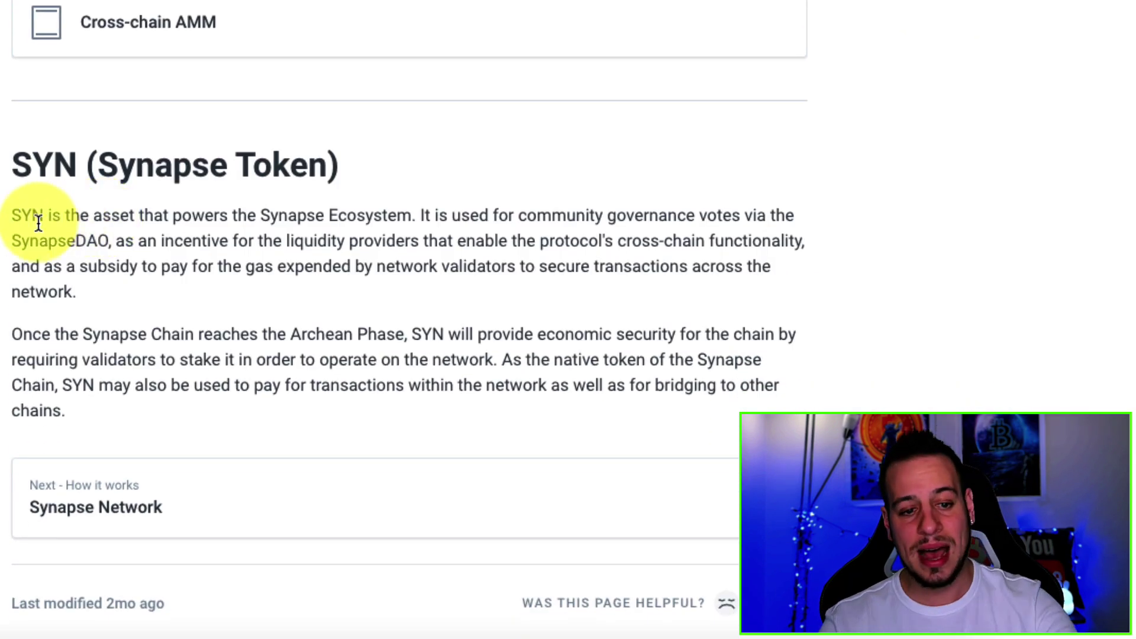
left_click_drag(45, 217, 246, 231)
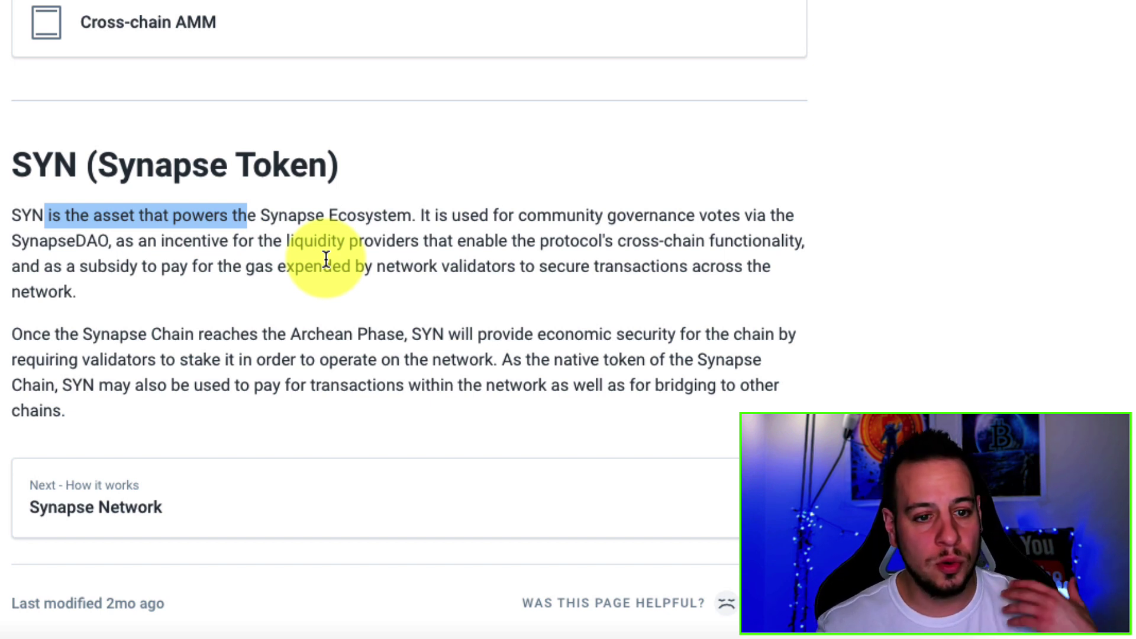
left_click(115, 245)
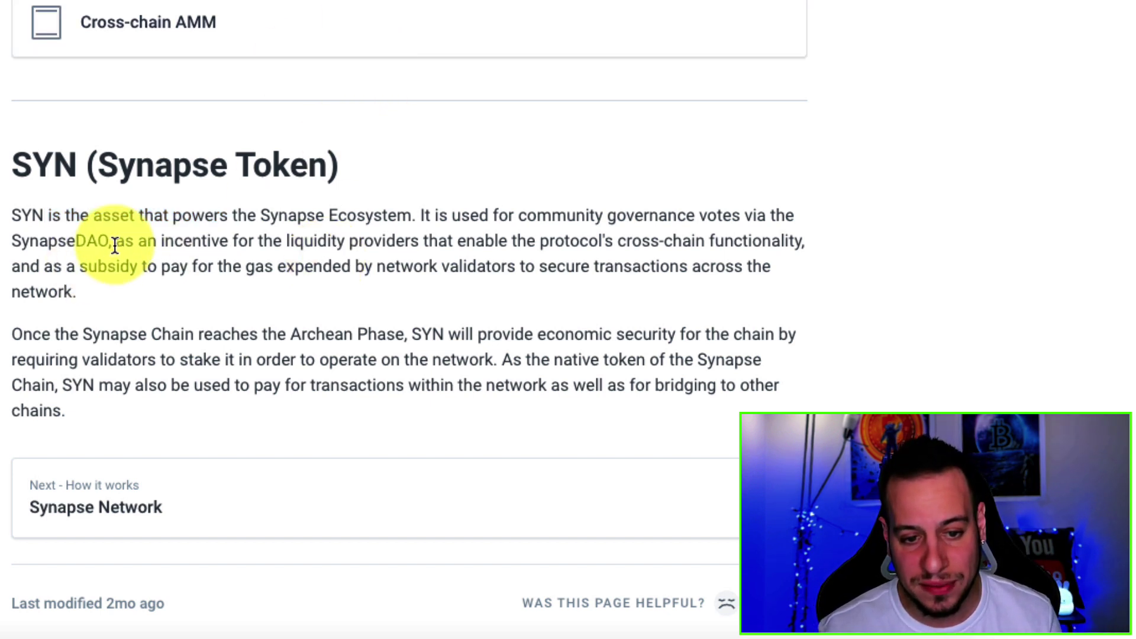
left_click_drag(115, 246, 499, 246)
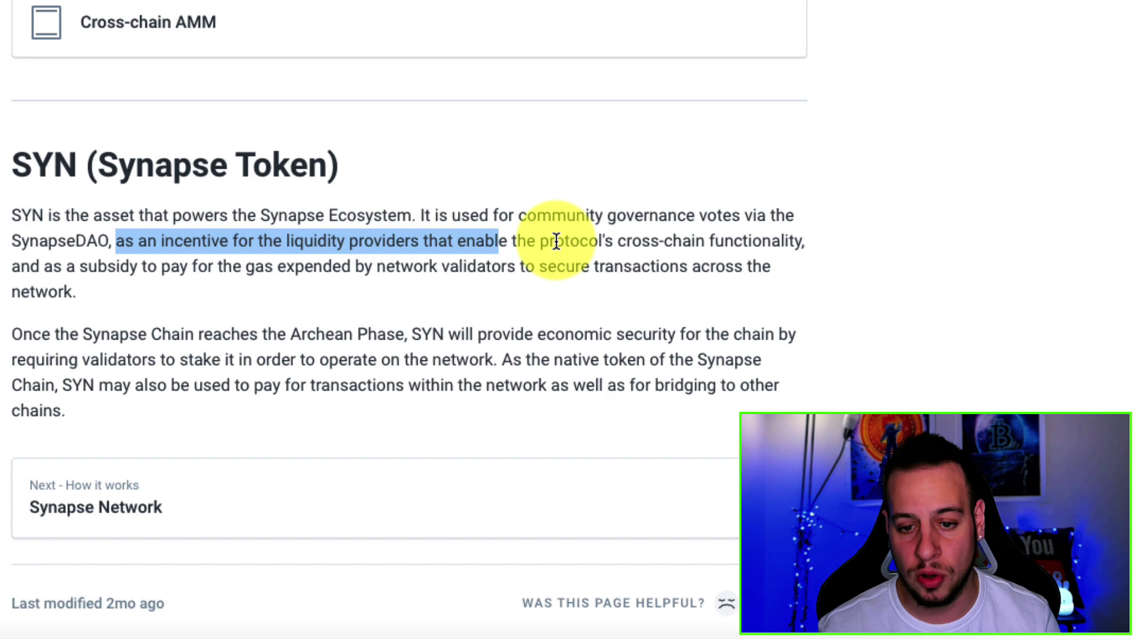
double_click(754, 242)
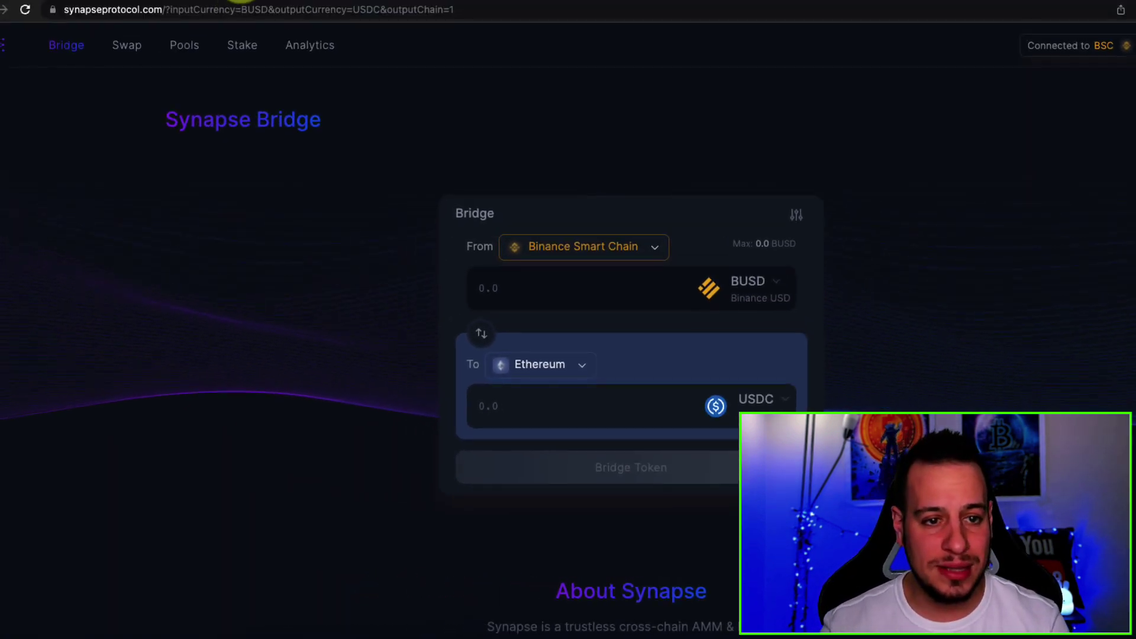
Go through Stake to the Pools page, scroll the pool list, then return to the docs tab.
left_click(249, 47)
left_click(186, 50)
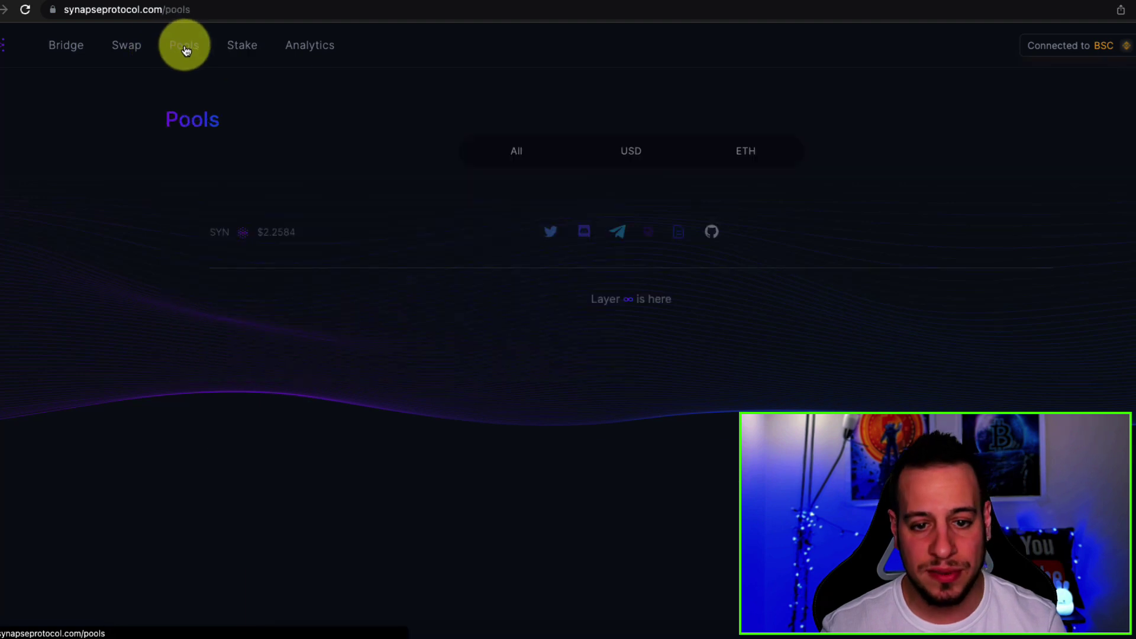
scroll(601, 399, "down", 3)
scroll(603, 402, "up", 2)
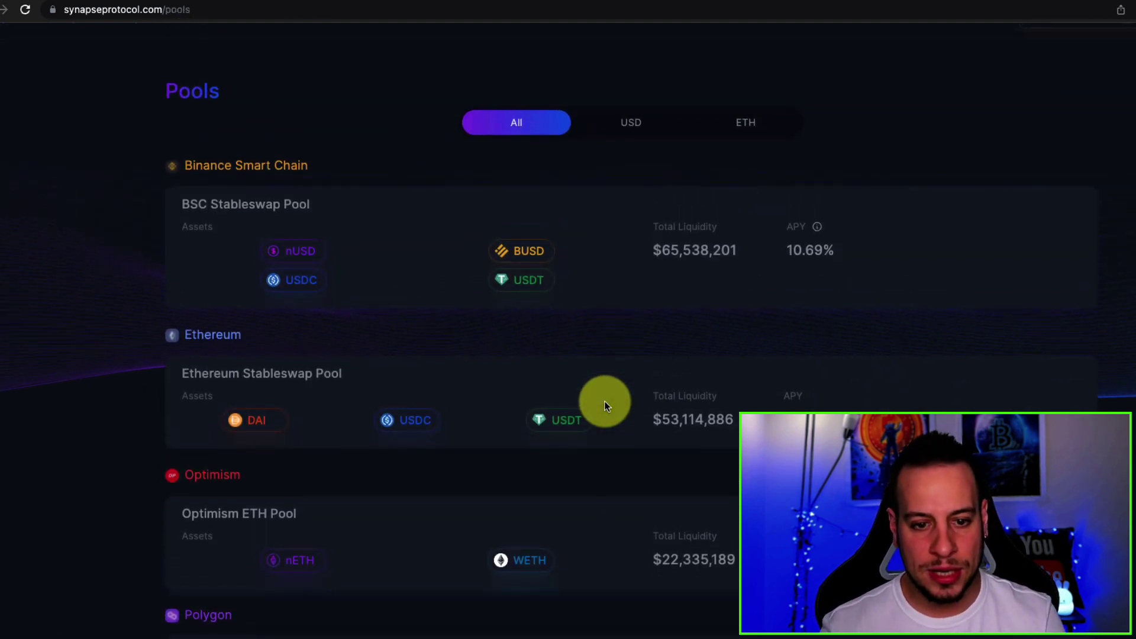
scroll(591, 266, "down", 5)
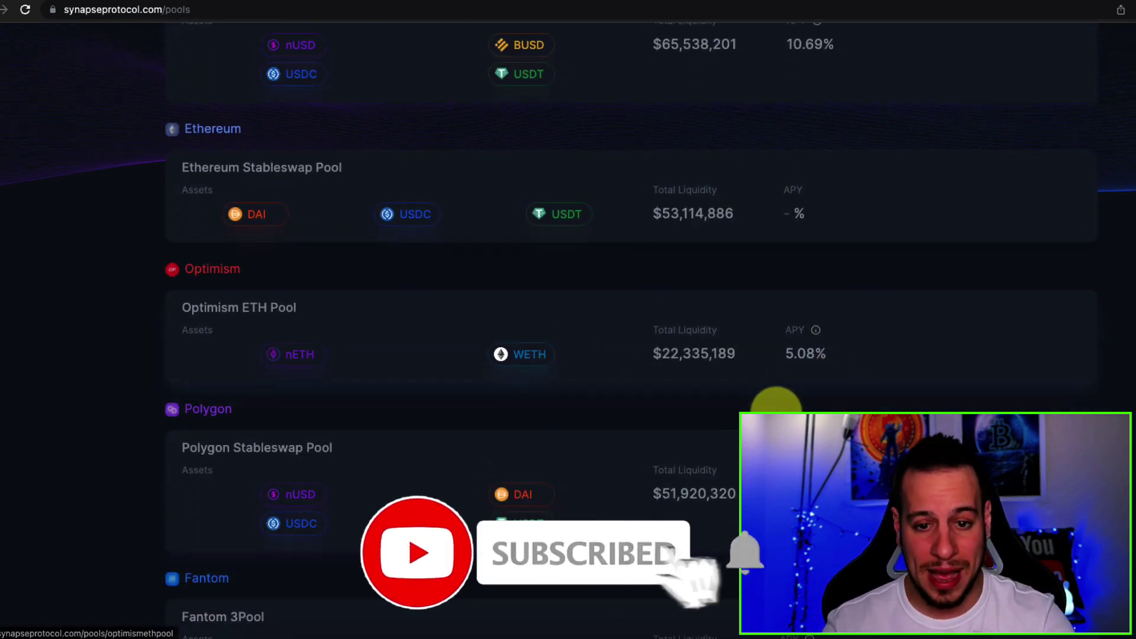
scroll(775, 405, "down", 8)
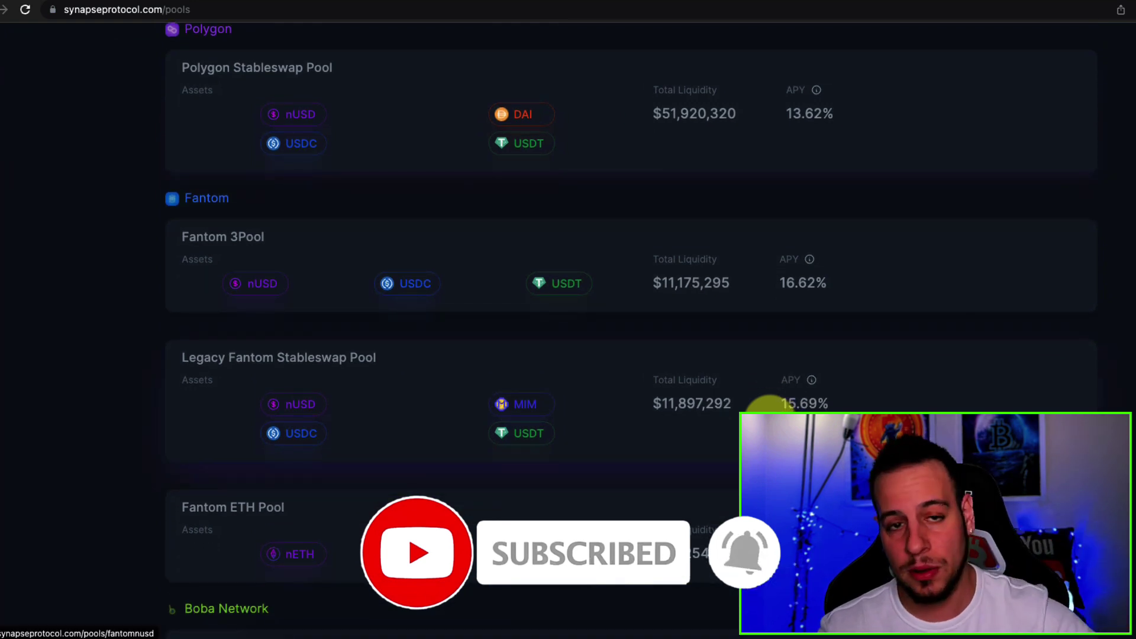
scroll(641, 406, "down", 2)
scroll(642, 406, "up", 14)
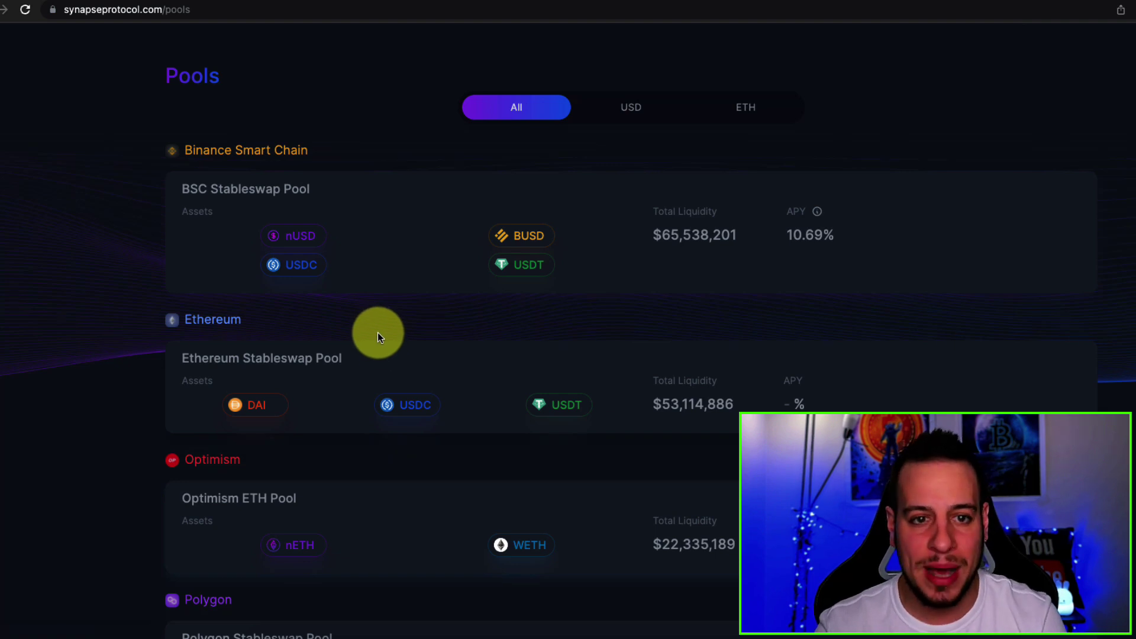
key("ctrl+Tab")
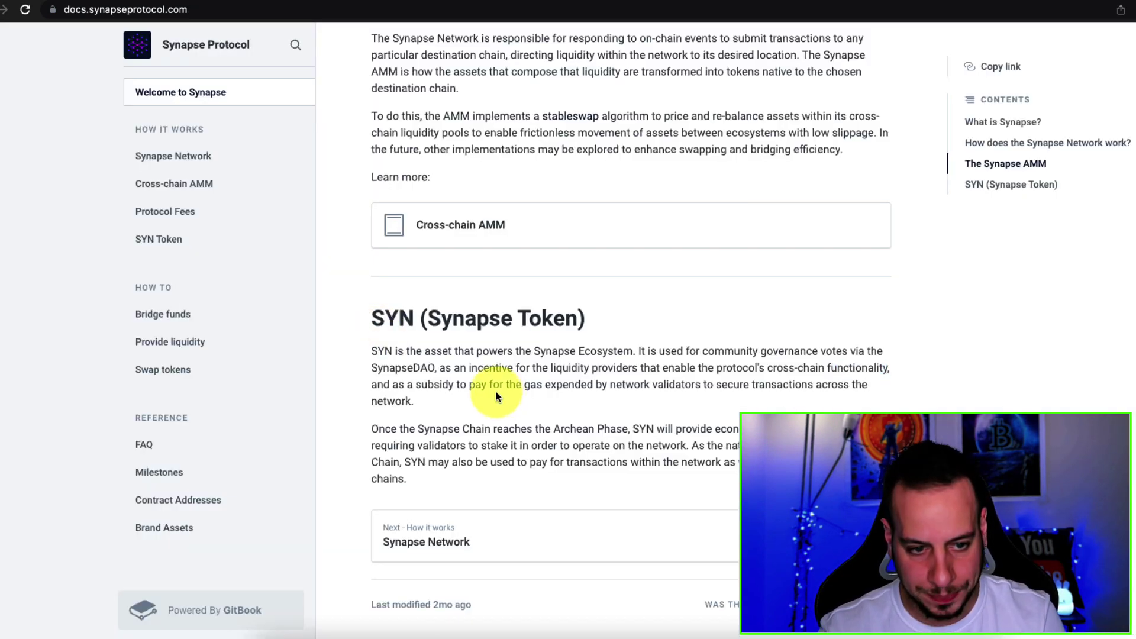
Highlight SYN's gas-subsidy, Archean Phase validator-staking and transaction-payment sentences.
left_click_drag(390, 385, 490, 385)
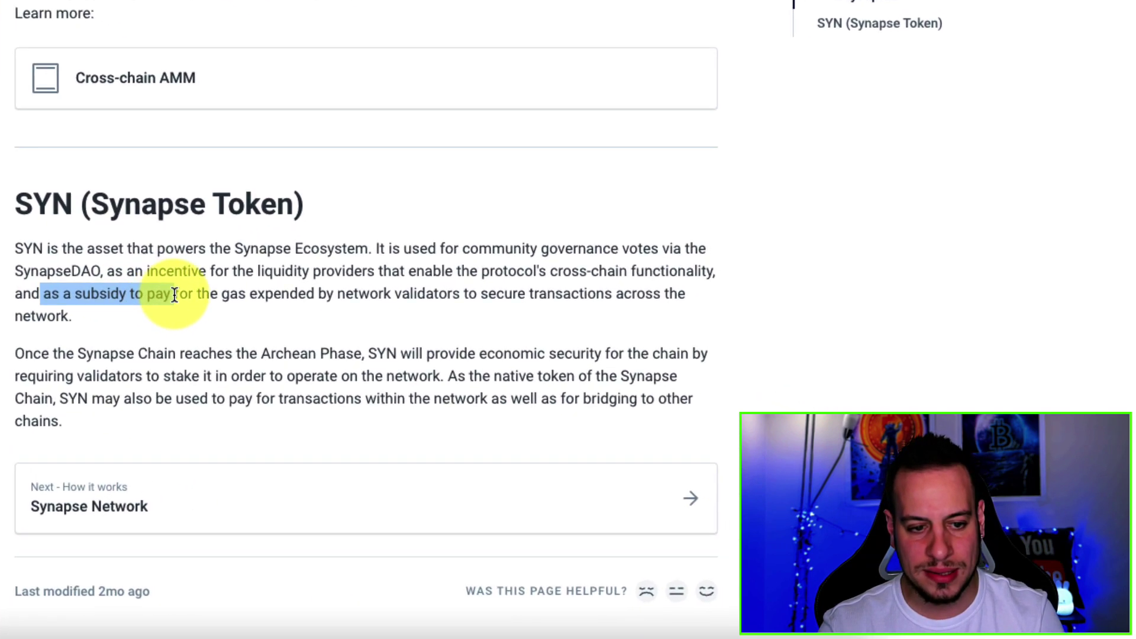
left_click_drag(175, 294, 257, 293)
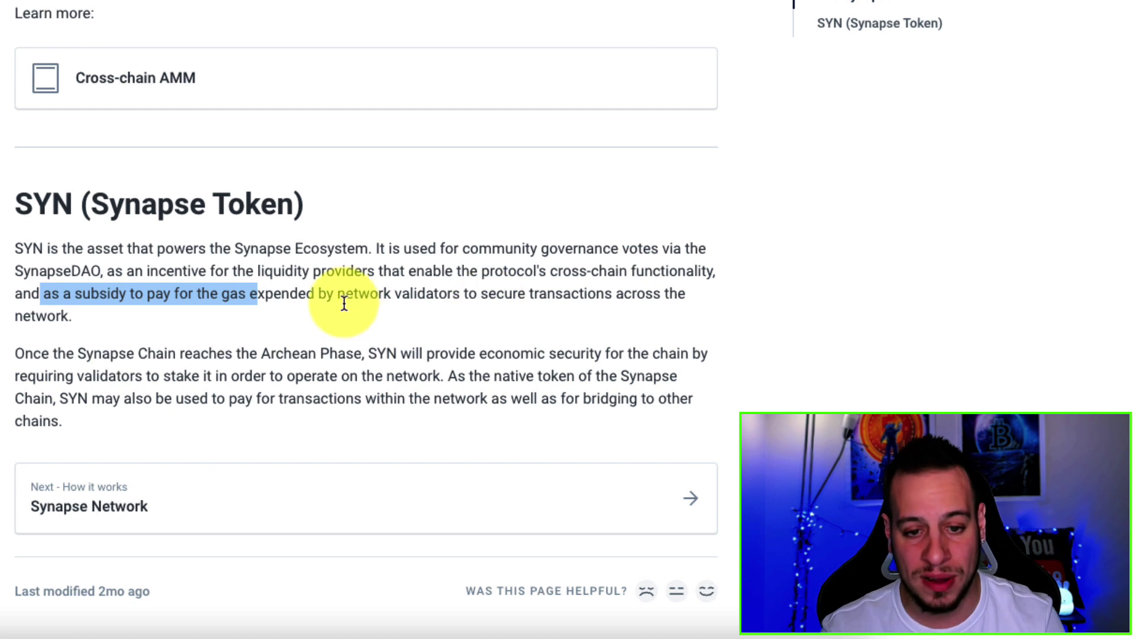
left_click_drag(345, 294, 463, 289)
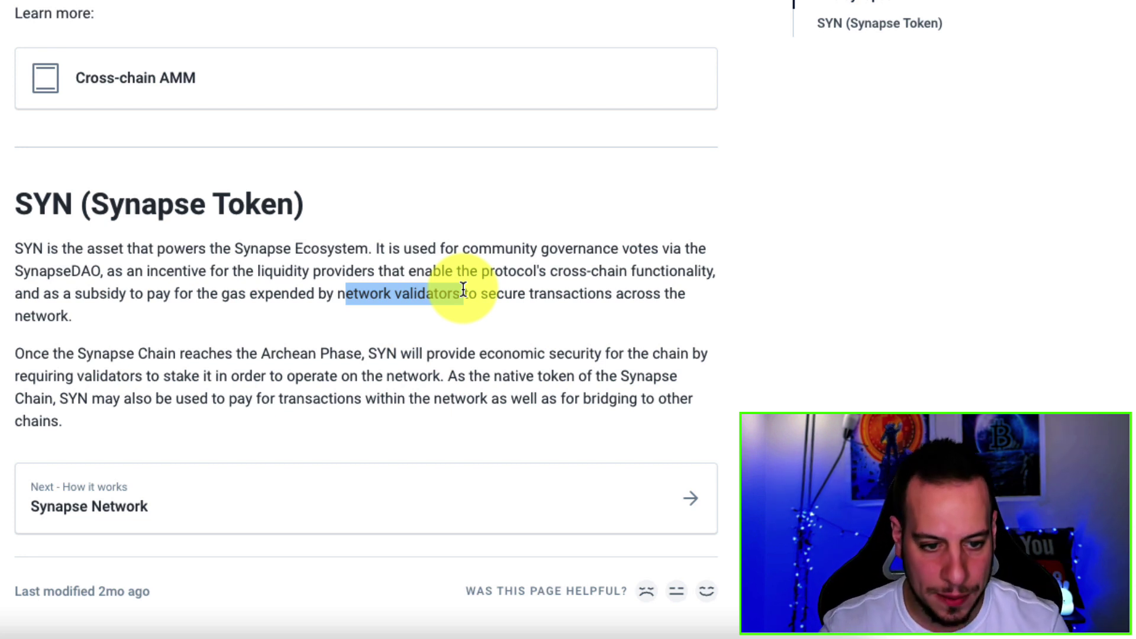
left_click_drag(16, 352, 365, 339)
left_click_drag(440, 343, 542, 348)
left_click(533, 344)
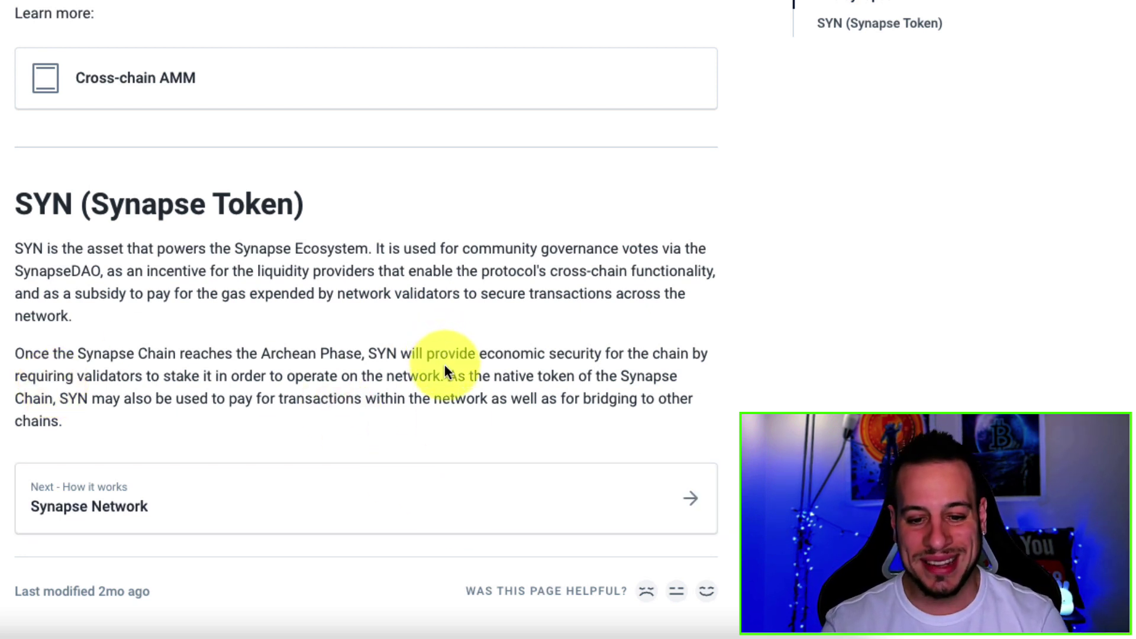
left_click_drag(445, 367, 365, 408)
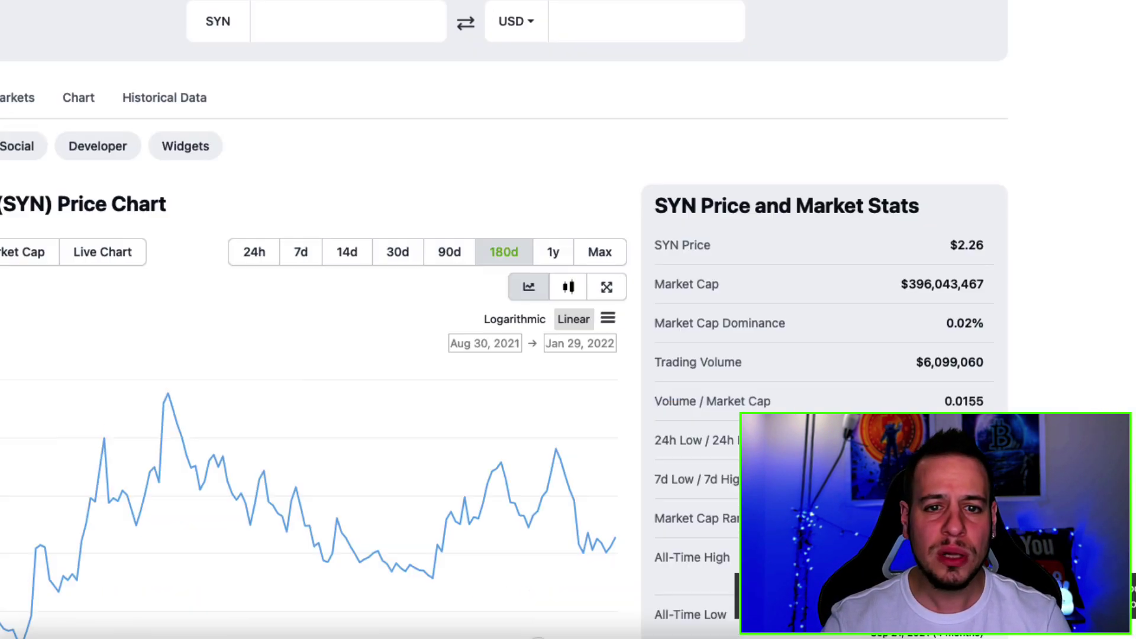
Highlight SYN's $2.26 price and stats table, then scroll down to the 180-day price chart.
scroll(497, 18, "up", 10)
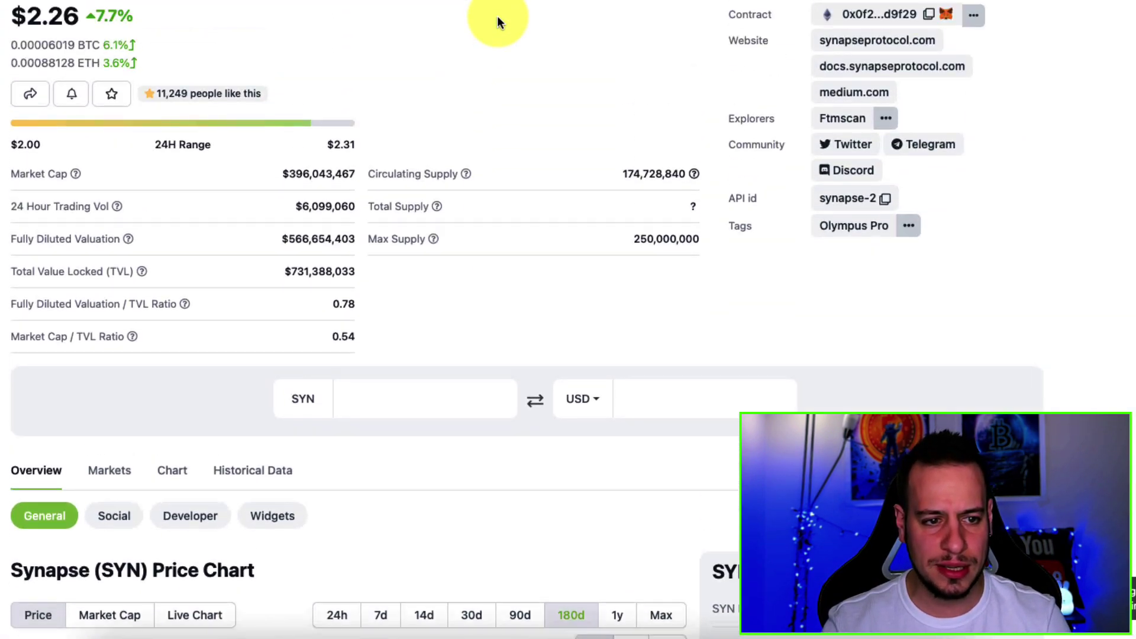
left_click_drag(90, 93, 23, 86)
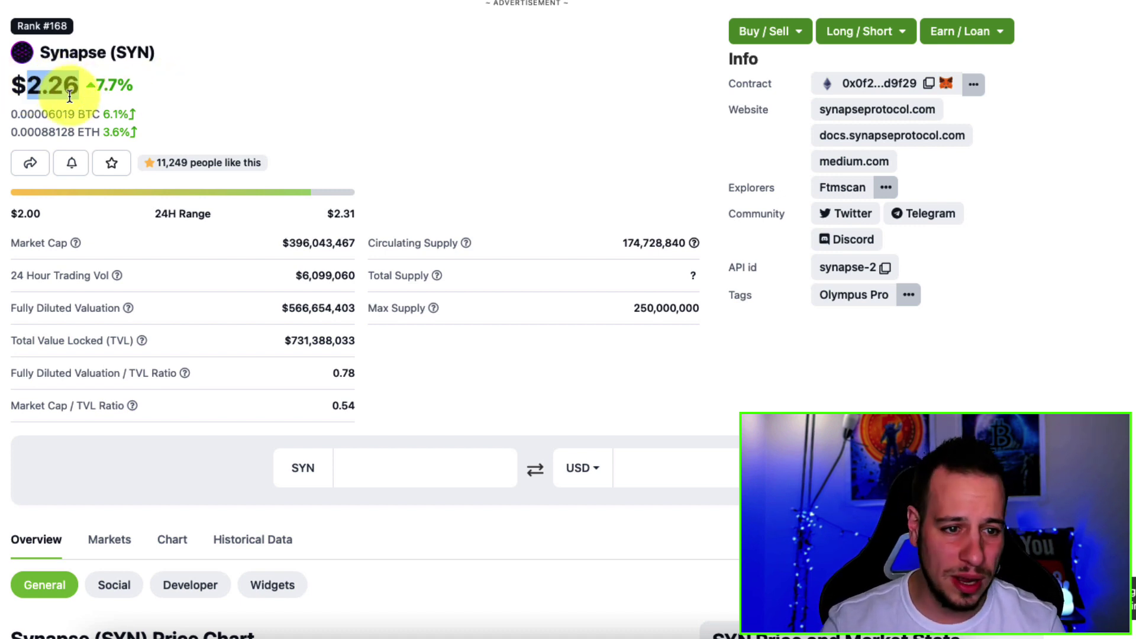
scroll(110, 193, "down", 1)
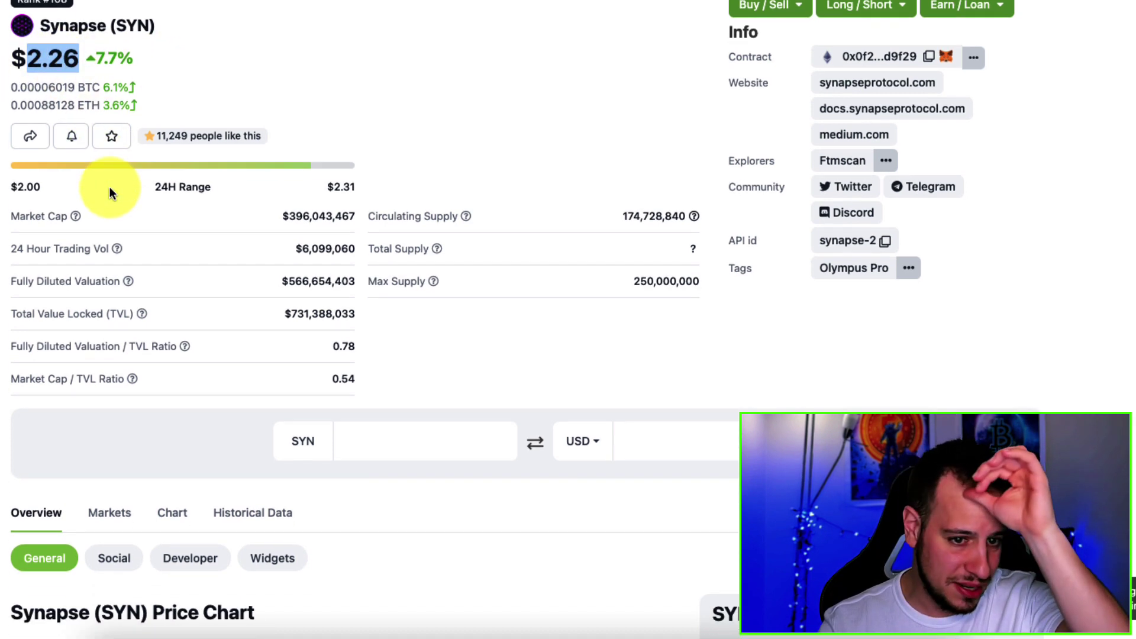
scroll(109, 186, "down", 1)
left_click_drag(289, 184, 402, 181)
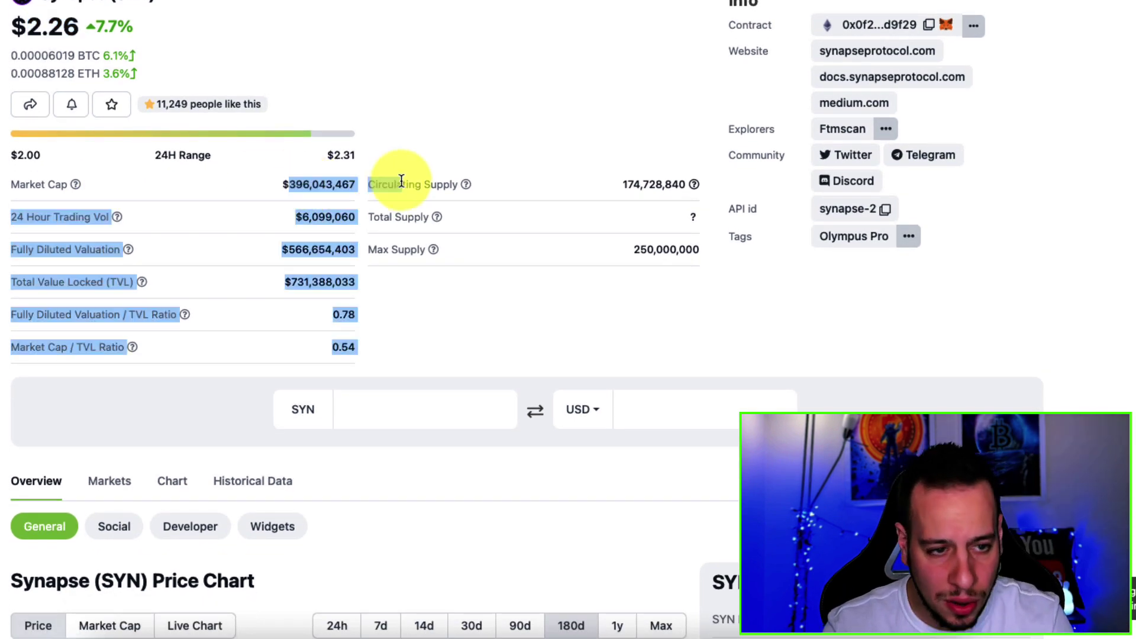
left_click(330, 182)
scroll(330, 182, "down", 4)
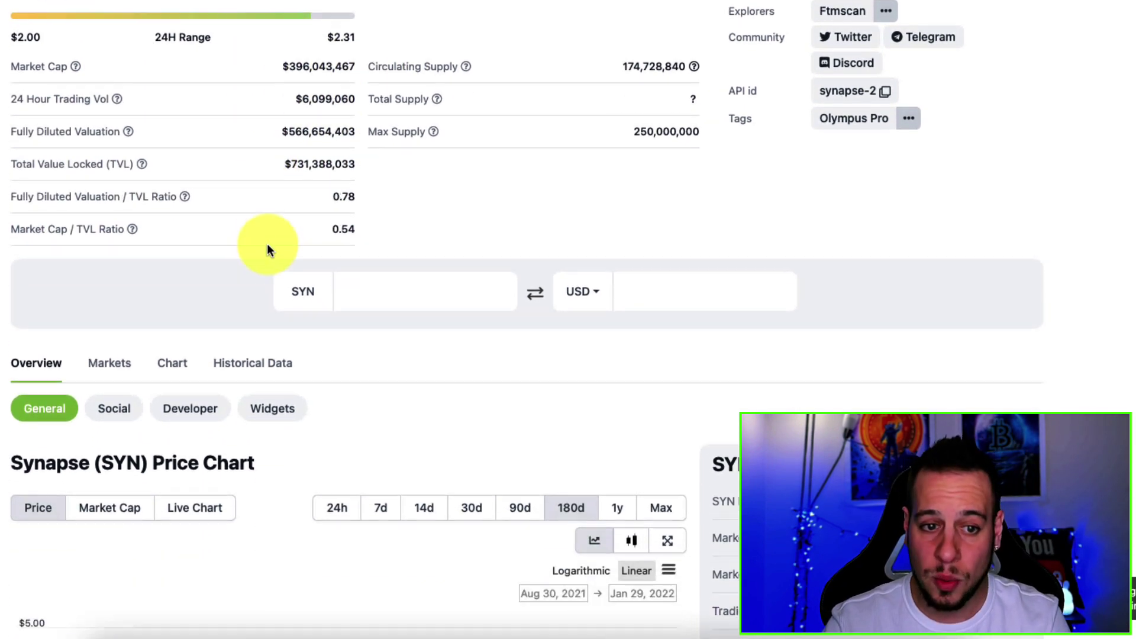
scroll(268, 243, "down", 10)
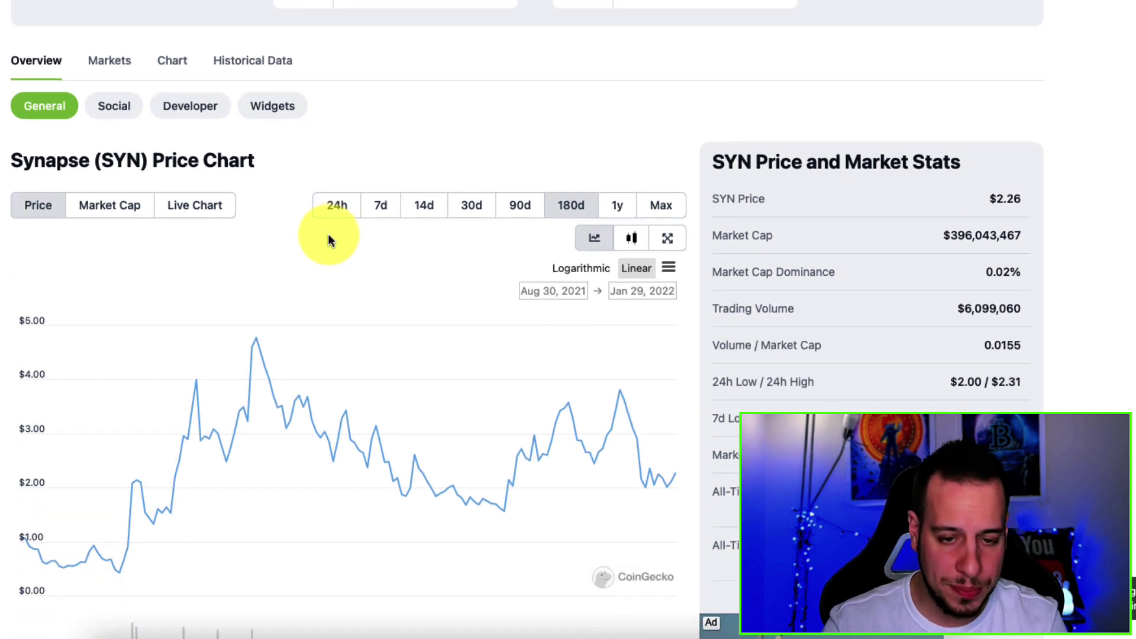
scroll(475, 114, "down", 2)
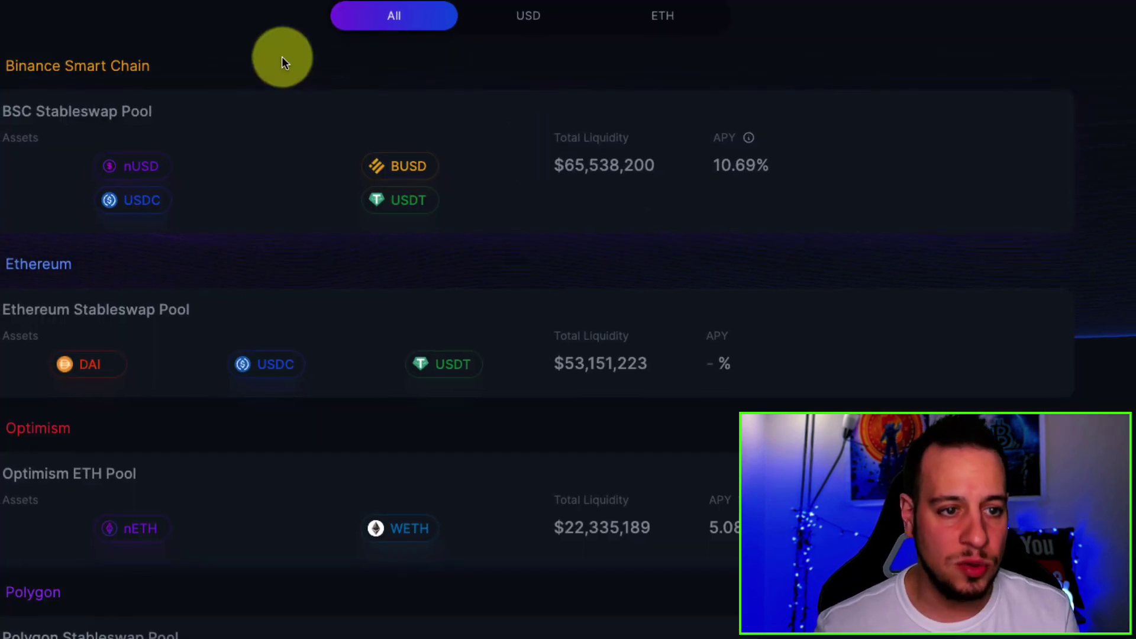
Go to the Stake page and highlight the BSC Stableswap Pool's 10.69% APY figure.
left_click(173, 28)
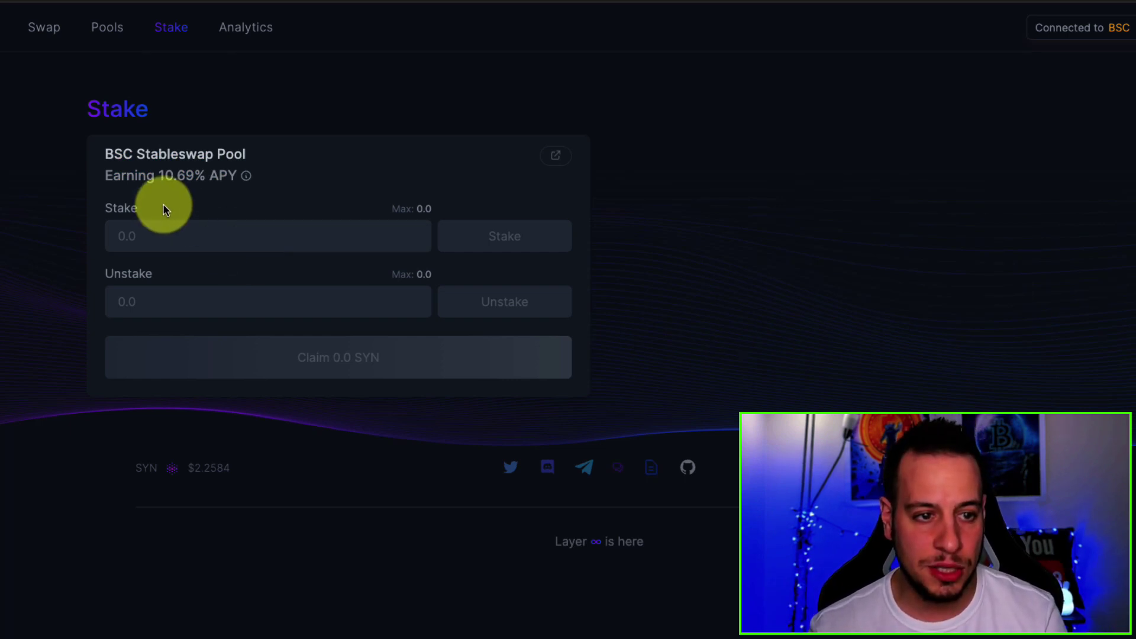
left_click_drag(158, 176, 193, 176)
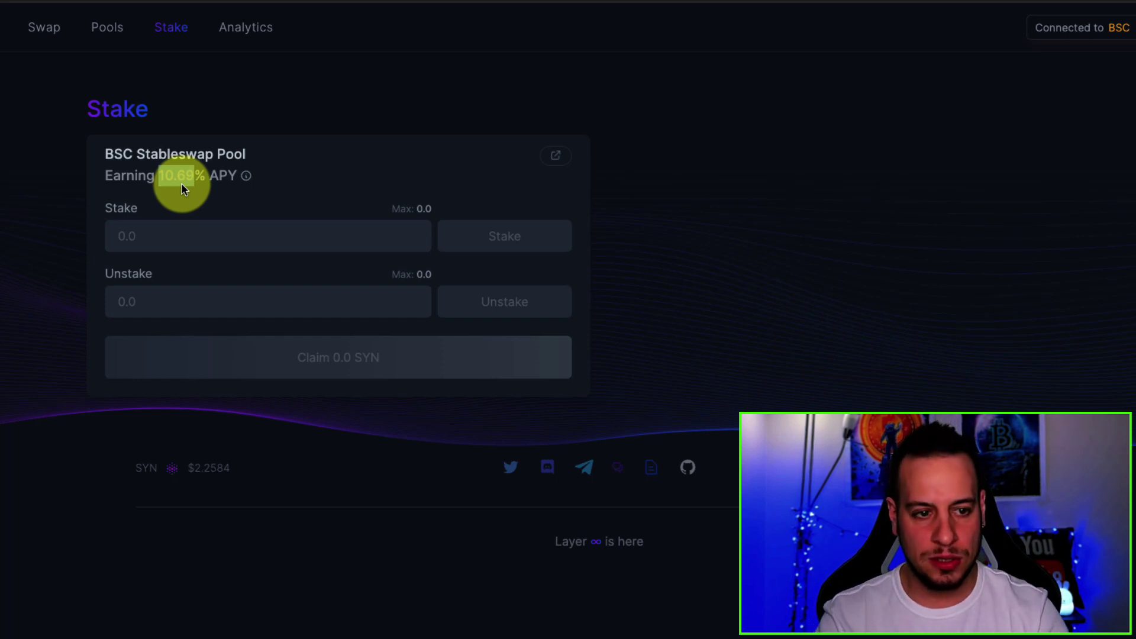
triple_click(167, 165)
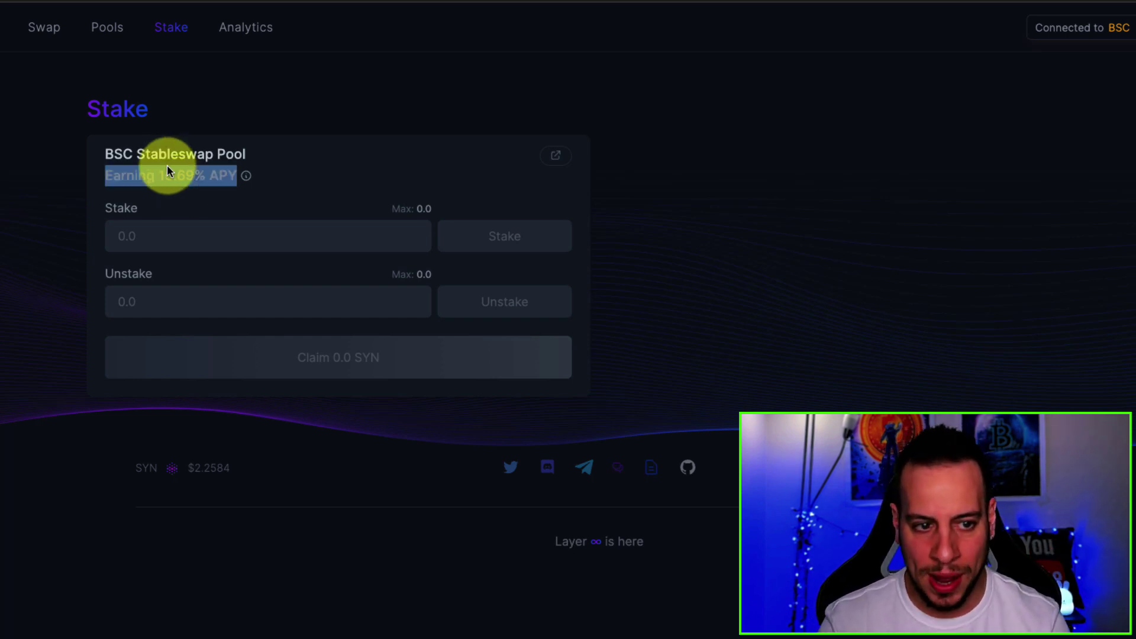
left_click(181, 161)
double_click(182, 168)
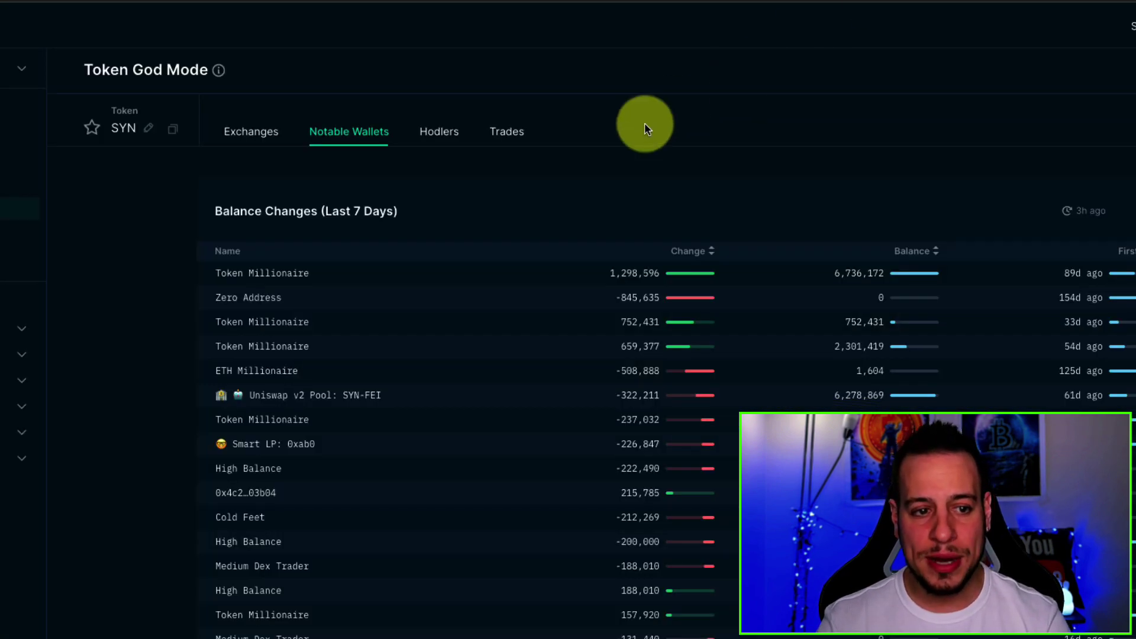
Switch SYN's Token God Mode to Exchanges (10% of supply) and highlight the page title.
left_click(261, 131)
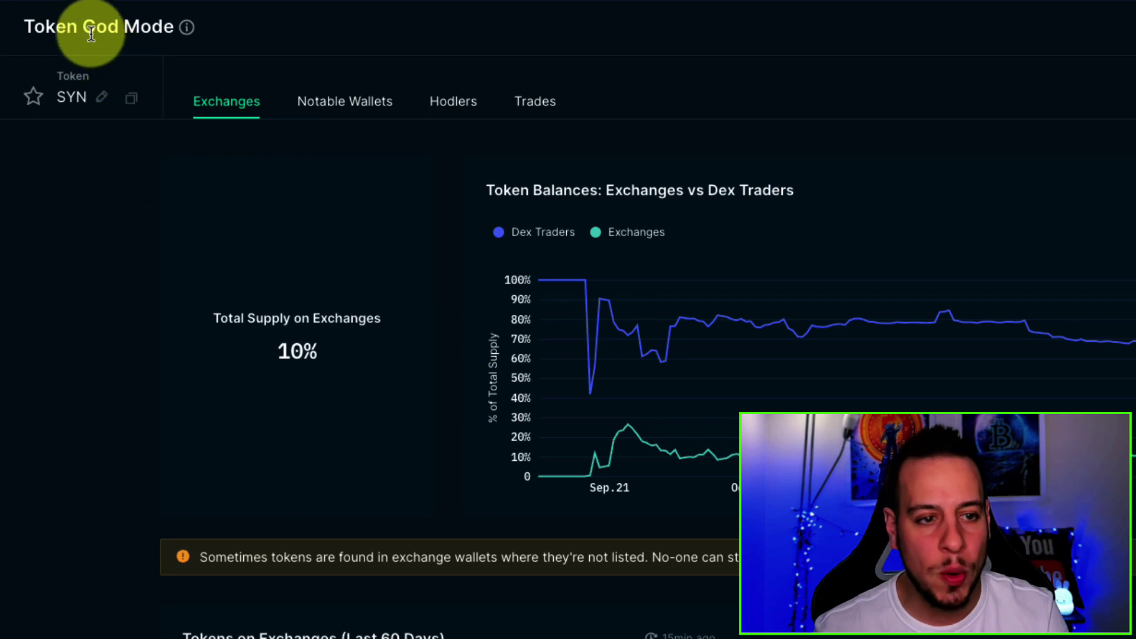
left_click_drag(67, 27, 174, 28)
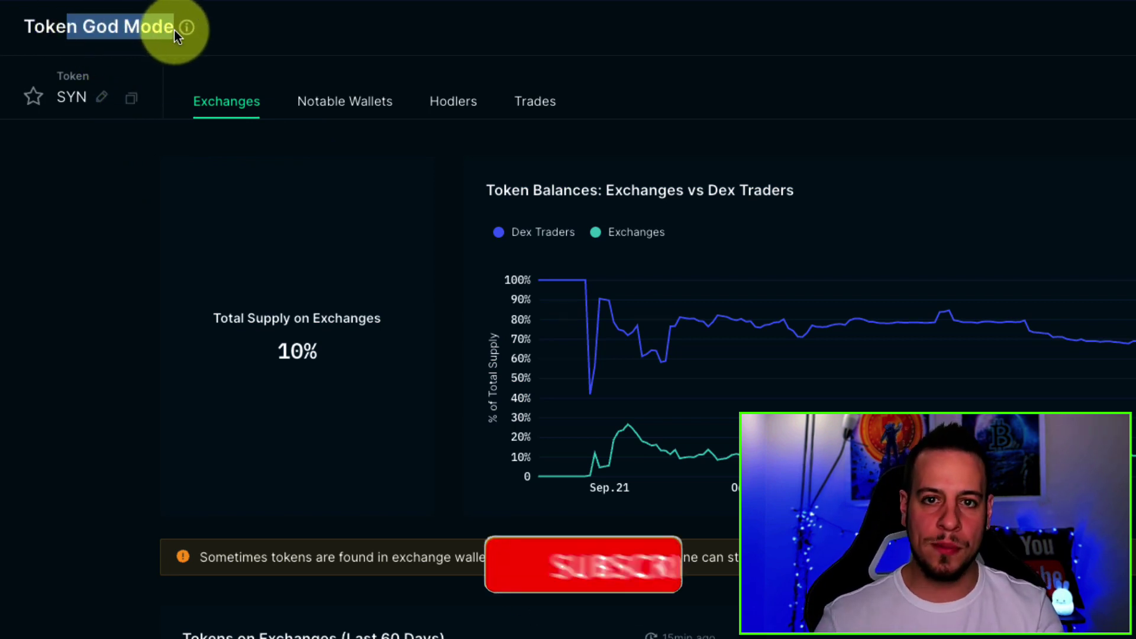
triple_click(131, 33)
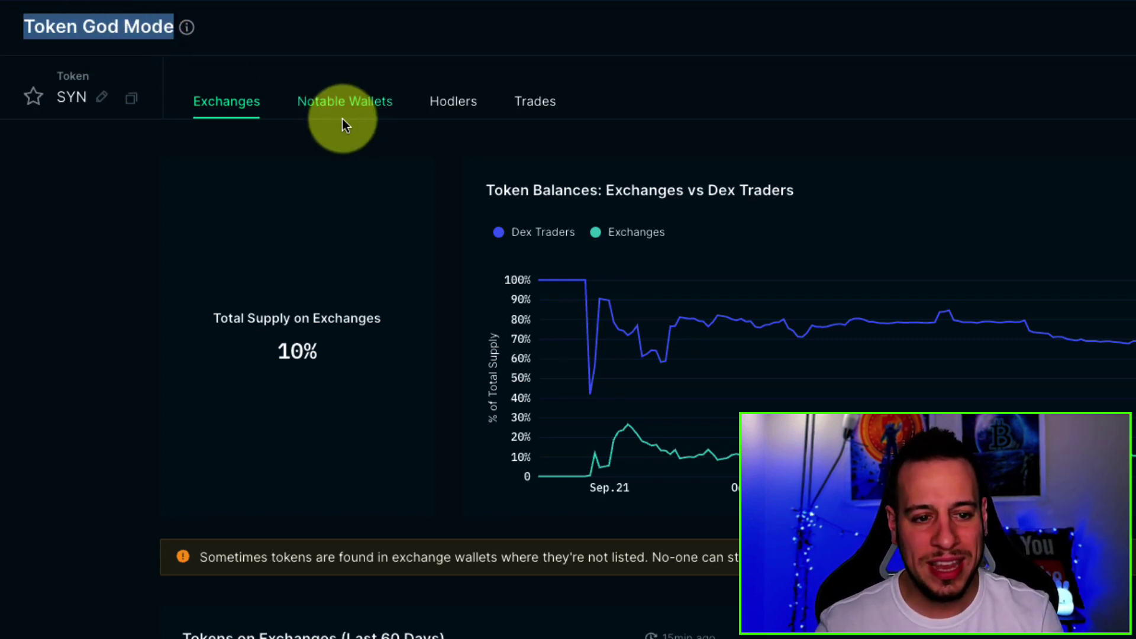
Note the top notable wallet's 6,736,172 balance and 1,298,596 change, then open the Hodlers charts.
left_click(329, 112)
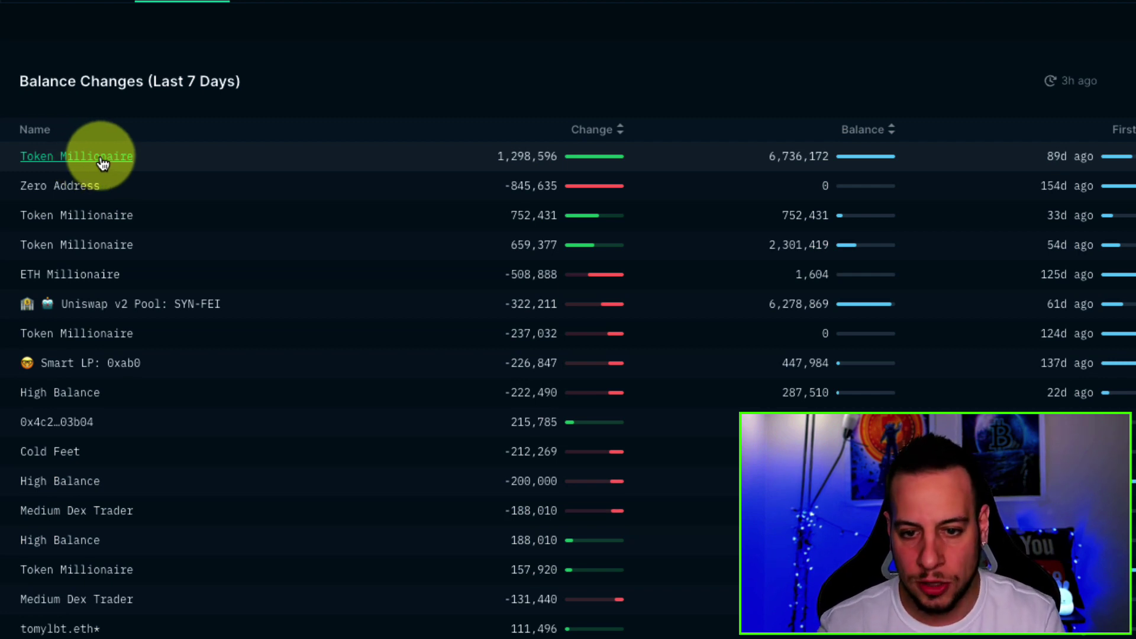
left_click_drag(760, 158, 827, 161)
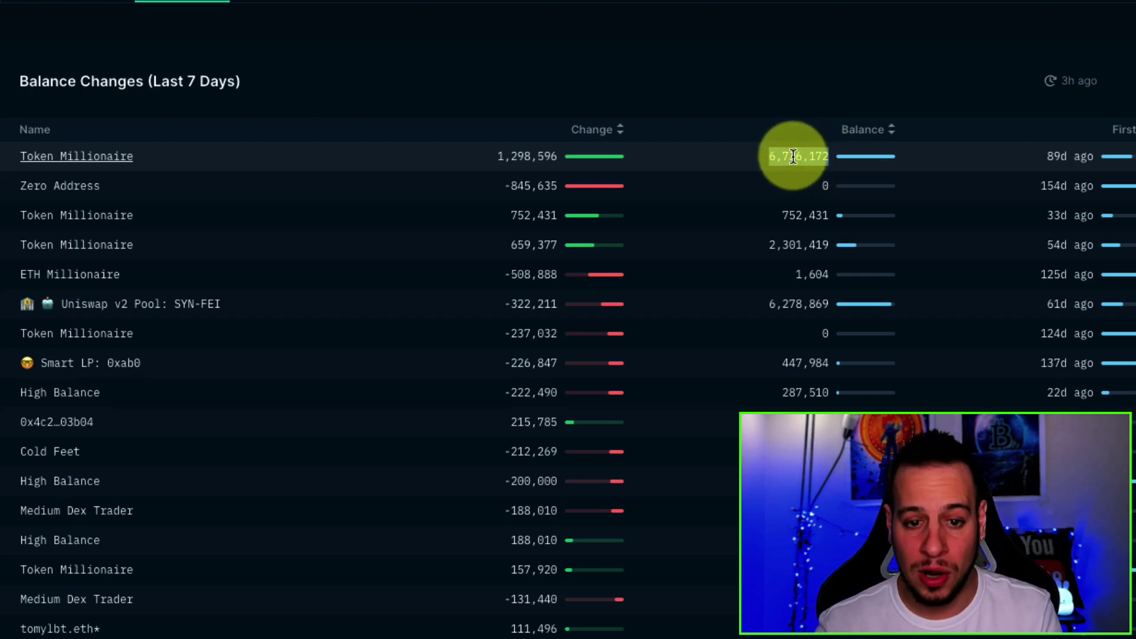
double_click(522, 156)
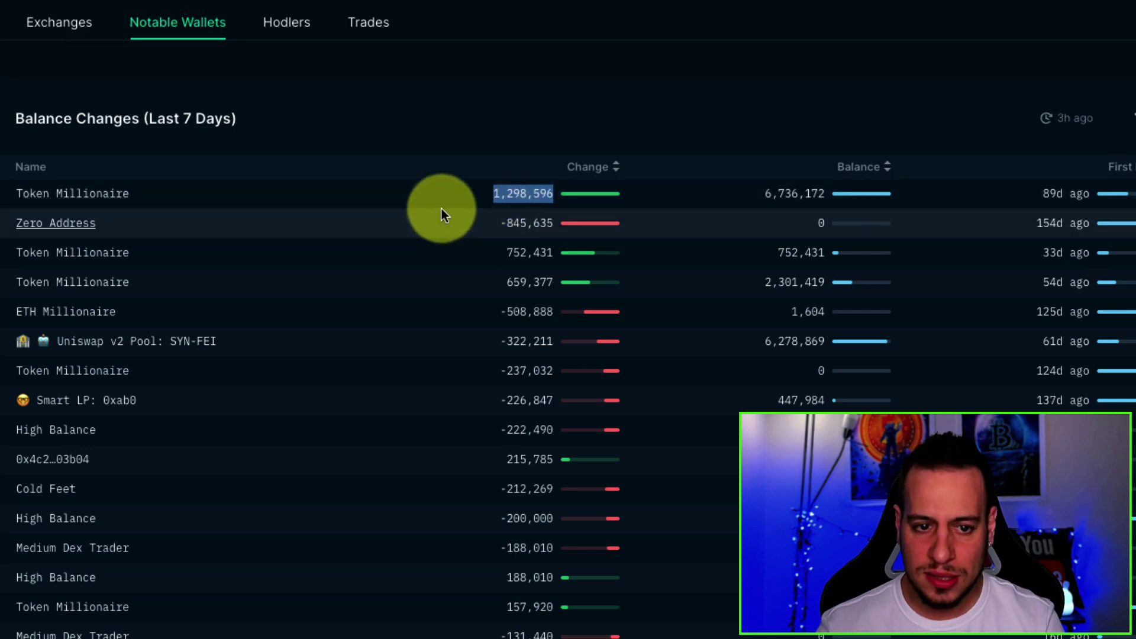
left_click(285, 22)
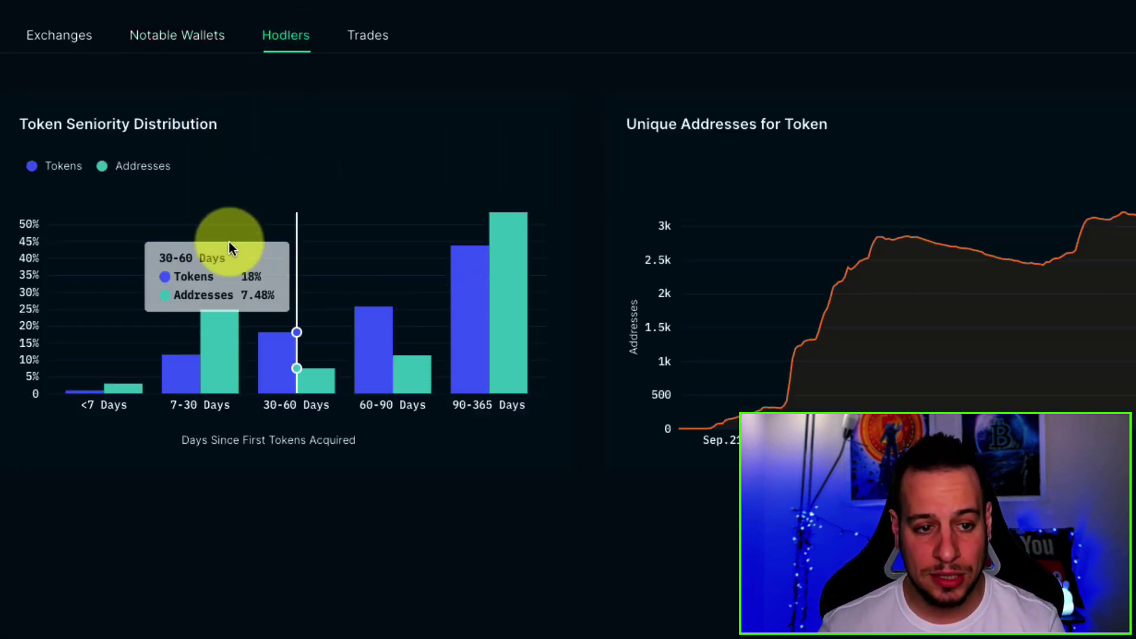
Highlight the Token Seniority Distribution title, view Trades, then scroll the notable wallets' Balance Changes table.
left_click_drag(19, 124, 53, 124)
left_click_drag(239, 112, 244, 122)
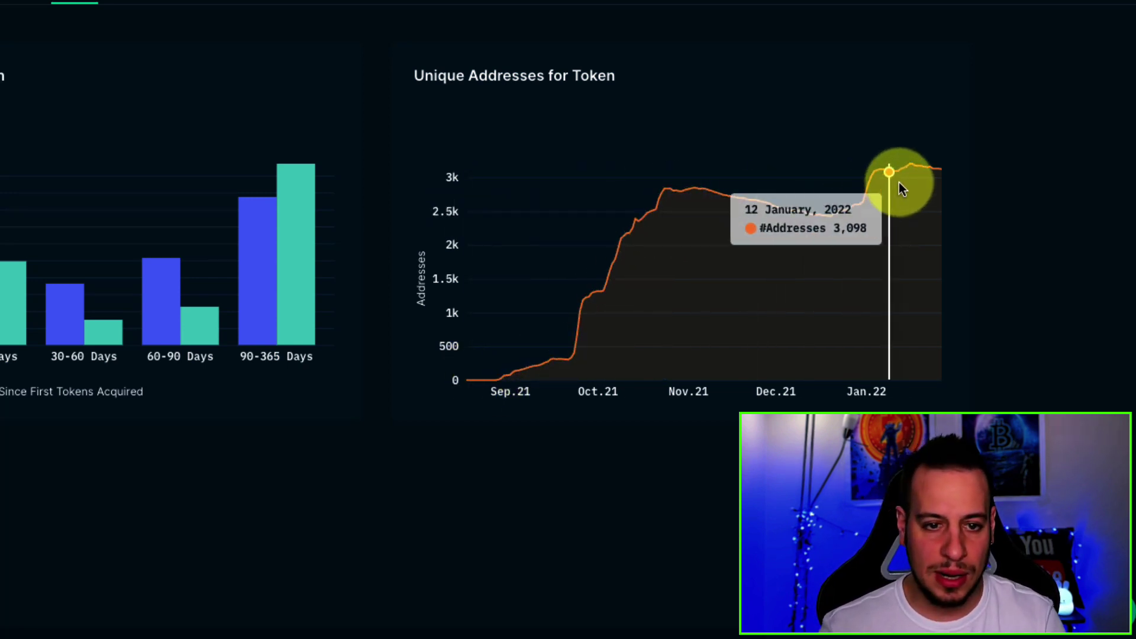
left_click(325, 17)
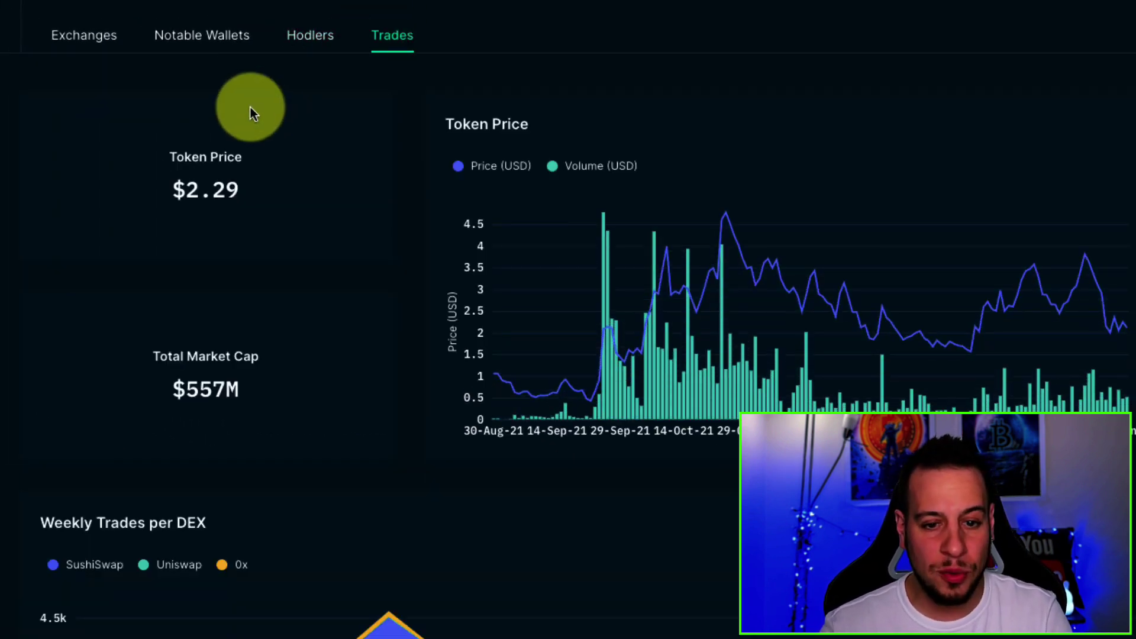
left_click(222, 38)
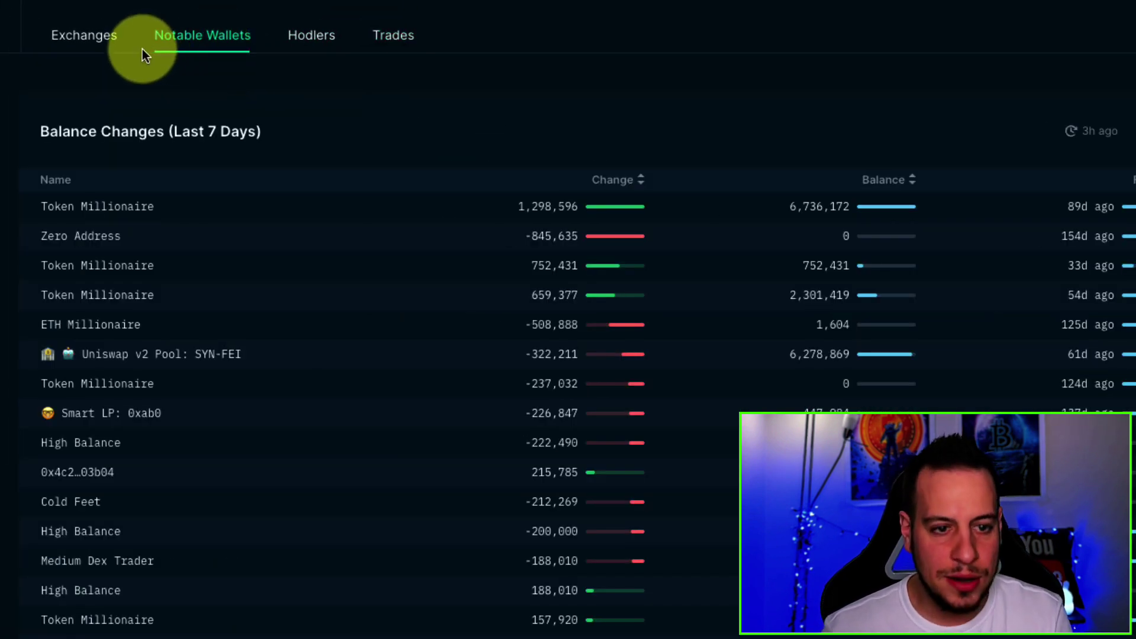
scroll(230, 166, "down", 1)
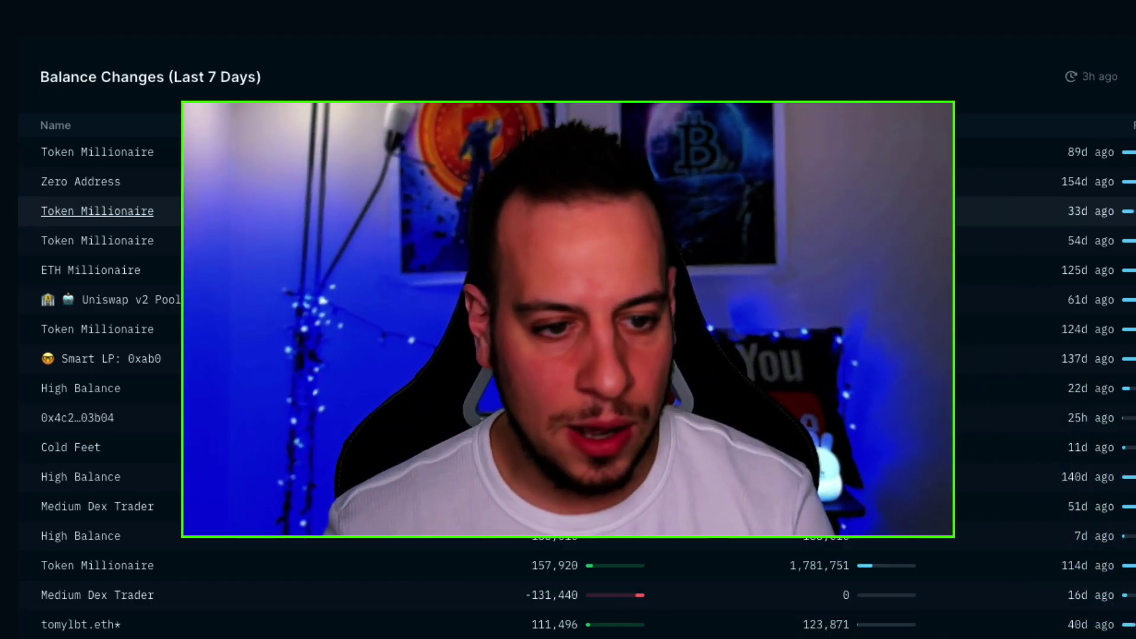
scroll(591, 432, "down", 1)
scroll(83, 440, "up", 2)
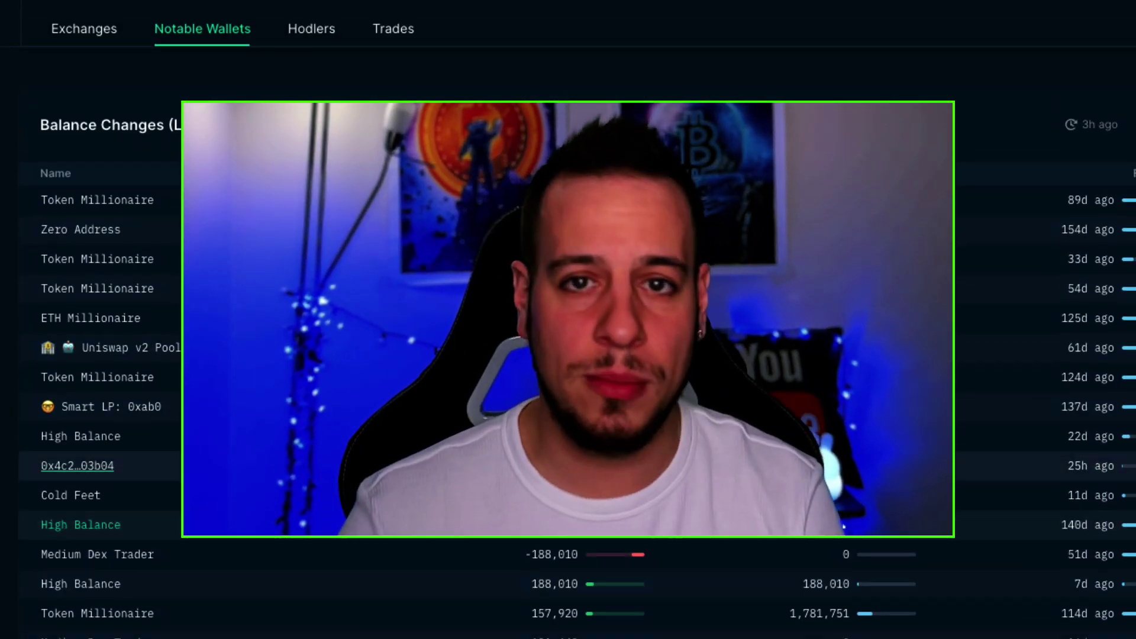
scroll(83, 441, "down", 2)
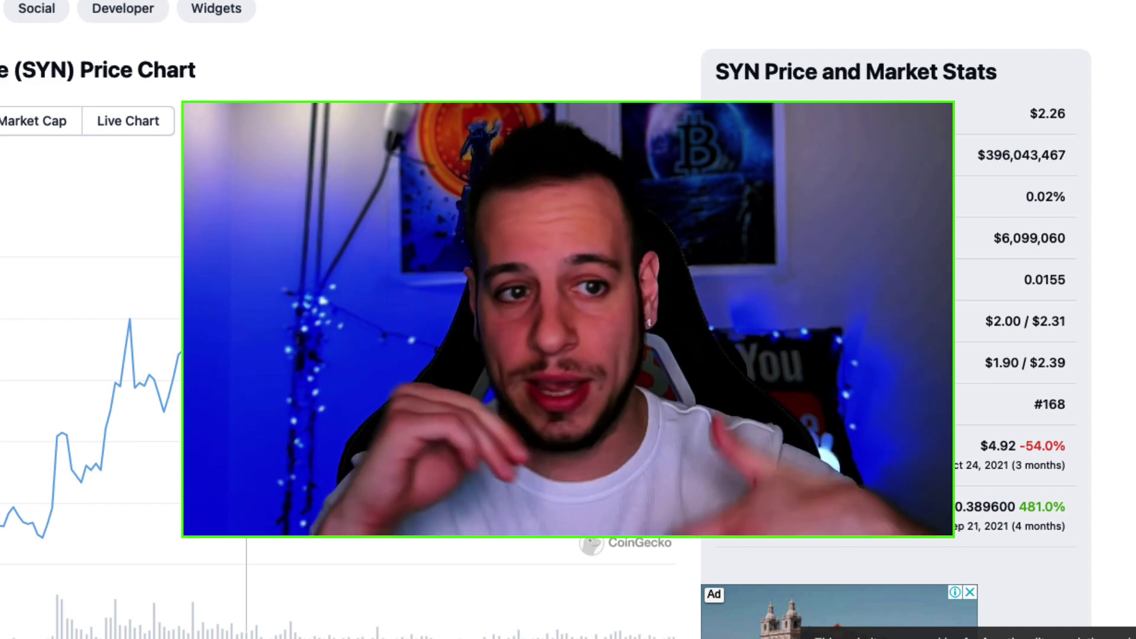